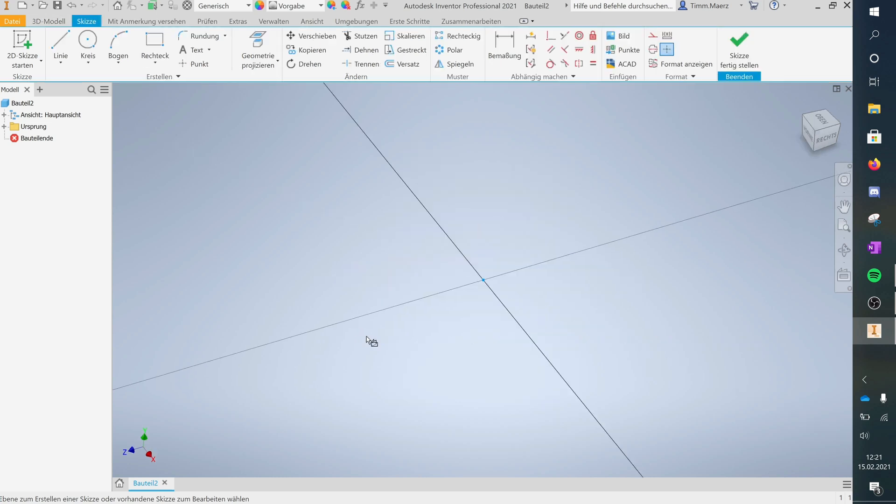
Sketch a rectangle of 1500 mm by 5000 mm with one corner at the origin and finish the sketch
{"action": "left_click", "coordinate": [158, 41]}
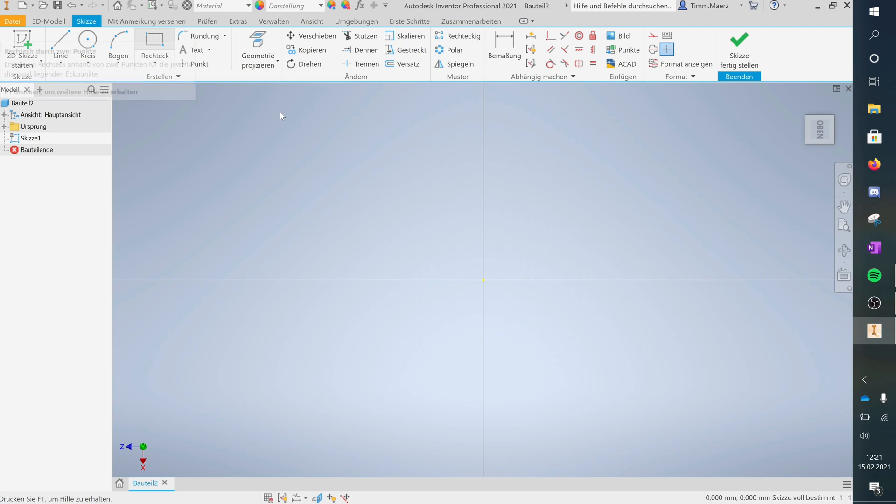
{"action": "left_click", "coordinate": [482, 279]}
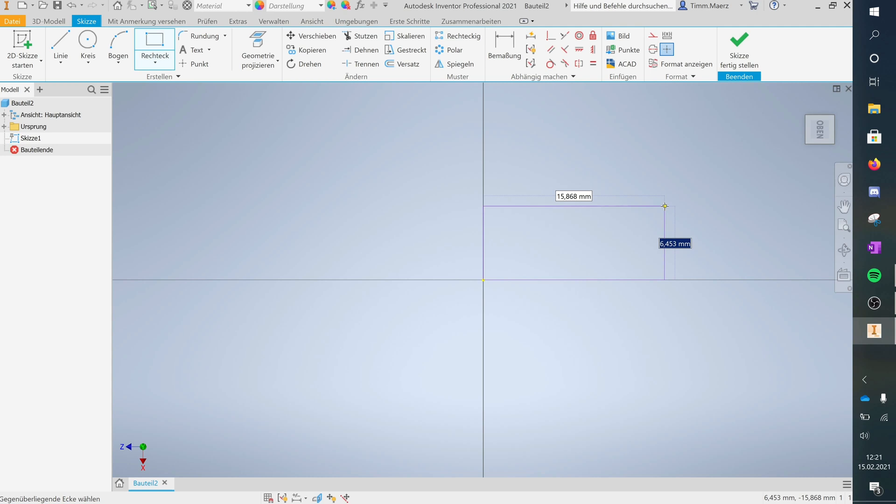
{"action": "type", "text": "1,5m"}
{"action": "key", "text": "Tab"}
{"action": "type", "text": "5"}
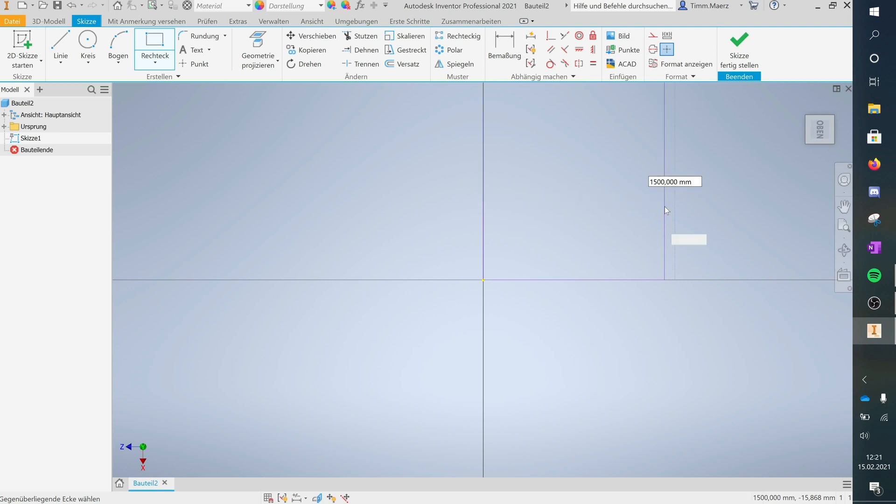
{"action": "type", "text": "m"}
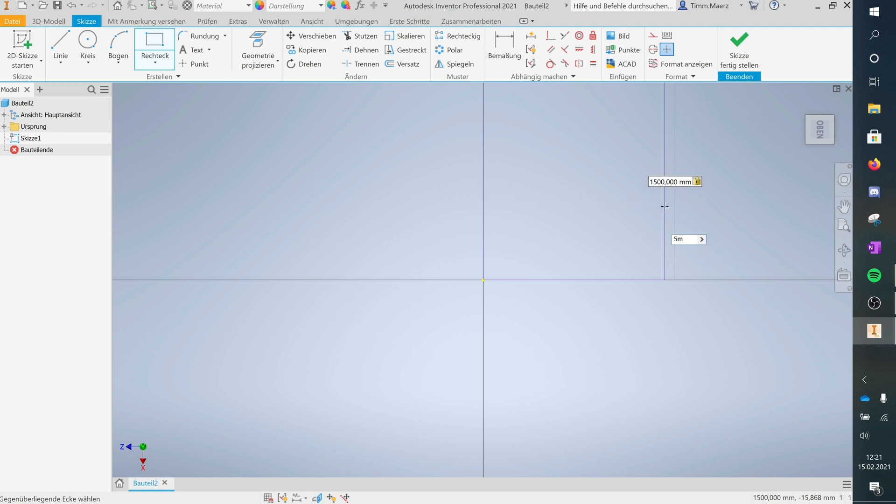
{"action": "key", "text": "Tab"}
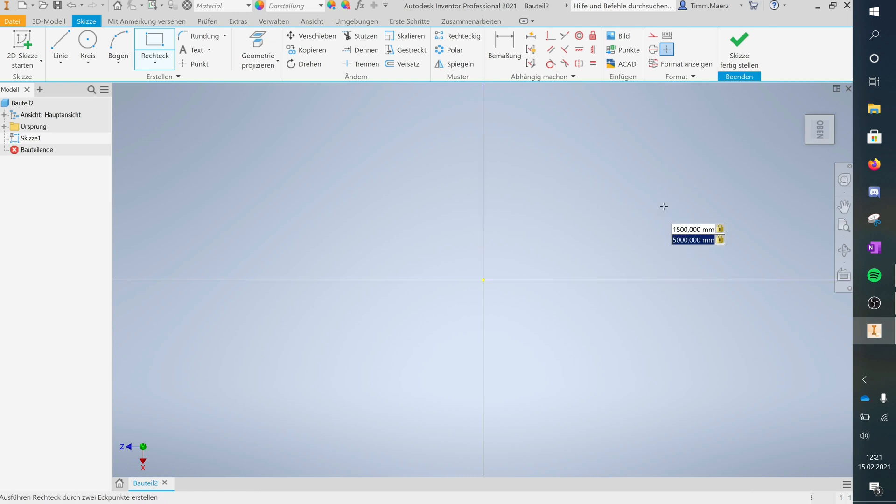
{"action": "key", "text": "Return"}
{"action": "scroll", "coordinate": [334, 274], "scroll_direction": "up", "scroll_amount": 4}
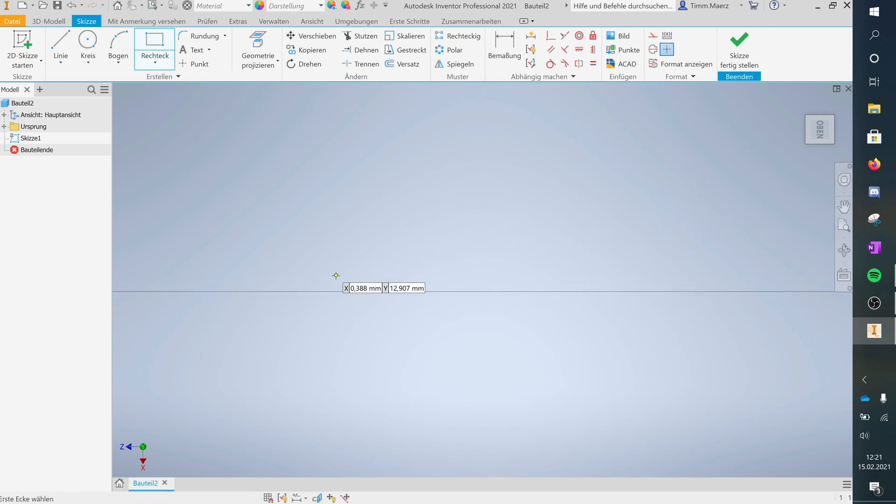
{"action": "scroll", "coordinate": [335, 275], "scroll_direction": "down", "scroll_amount": 7}
{"action": "scroll", "coordinate": [336, 276], "scroll_direction": "down", "scroll_amount": 15}
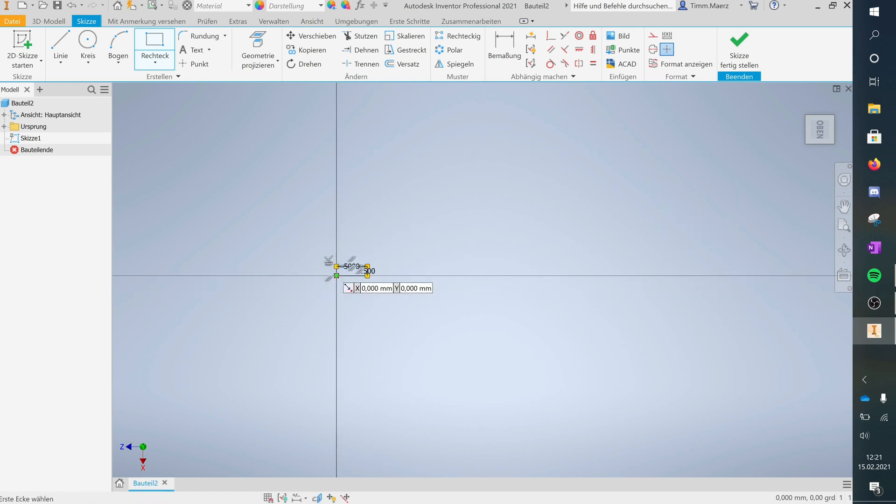
{"action": "scroll", "coordinate": [336, 276], "scroll_direction": "up", "scroll_amount": 5}
{"action": "scroll", "coordinate": [337, 276], "scroll_direction": "up", "scroll_amount": 3}
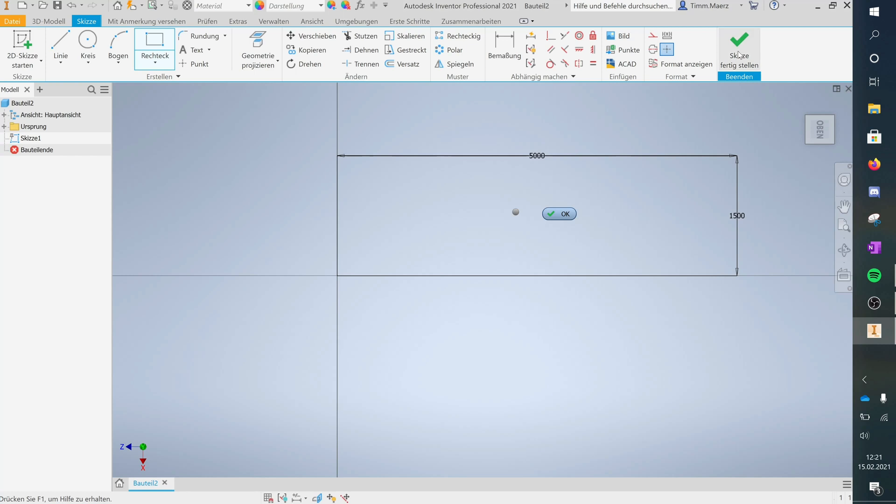
{"action": "left_click", "coordinate": [737, 52]}
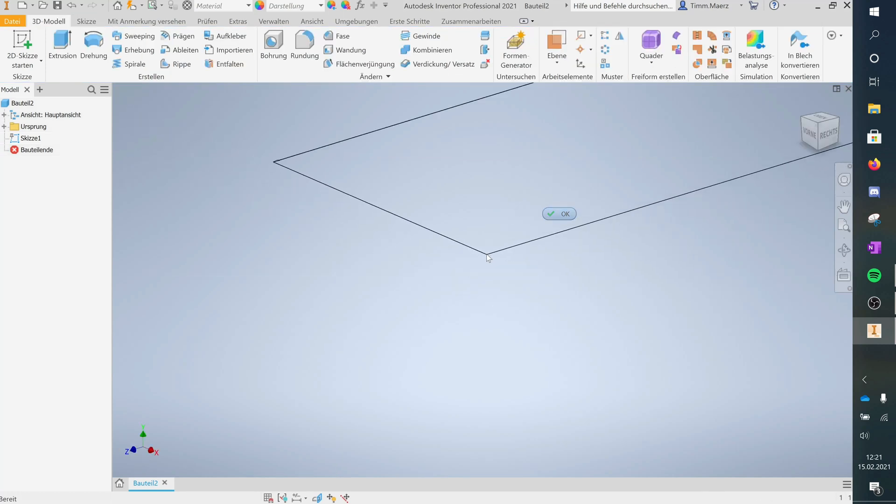
Start a new sketch on the XY origin plane and project the rectangle's 1500 mm edge into it
{"action": "left_click", "coordinate": [5, 127]}
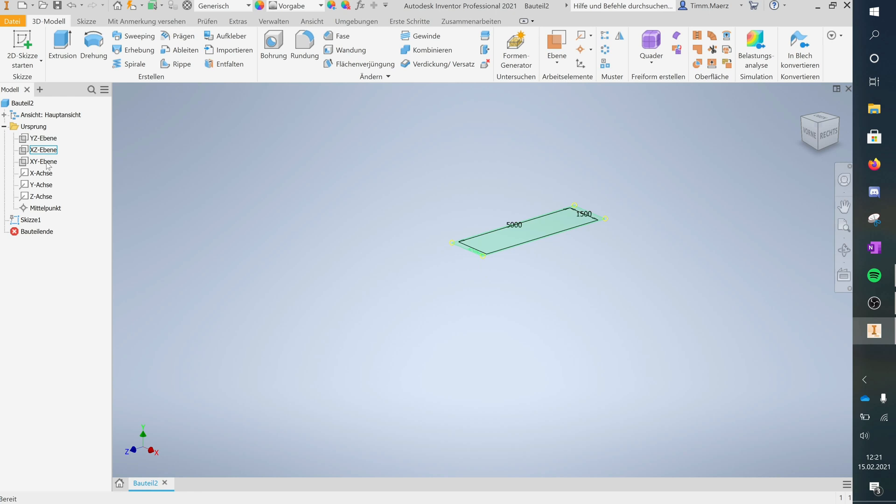
{"action": "left_click", "coordinate": [44, 162]}
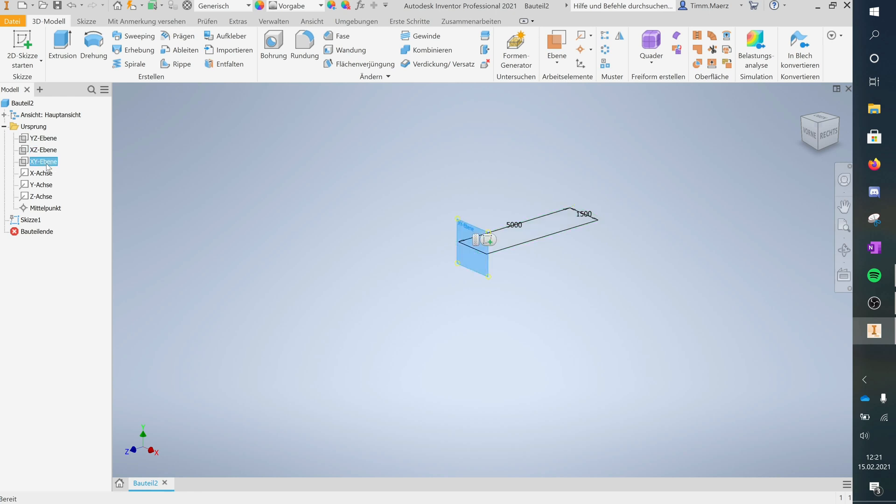
{"action": "right_click", "coordinate": [48, 167]}
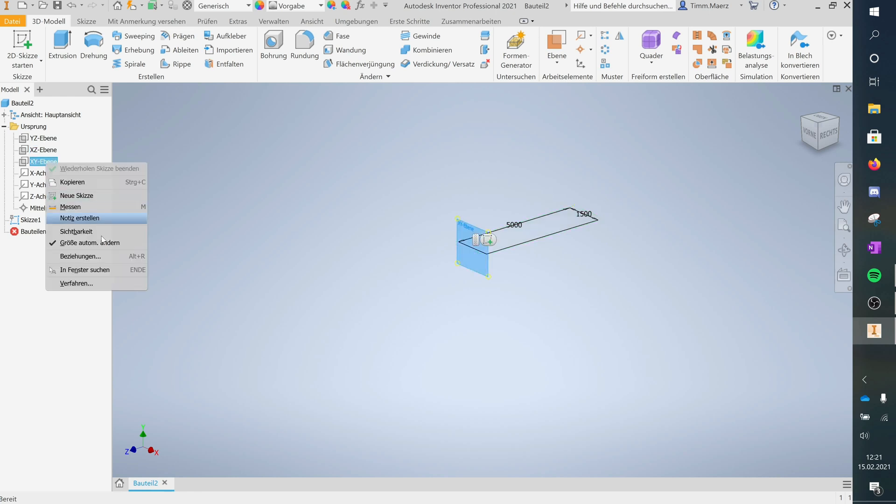
{"action": "left_click", "coordinate": [99, 195]}
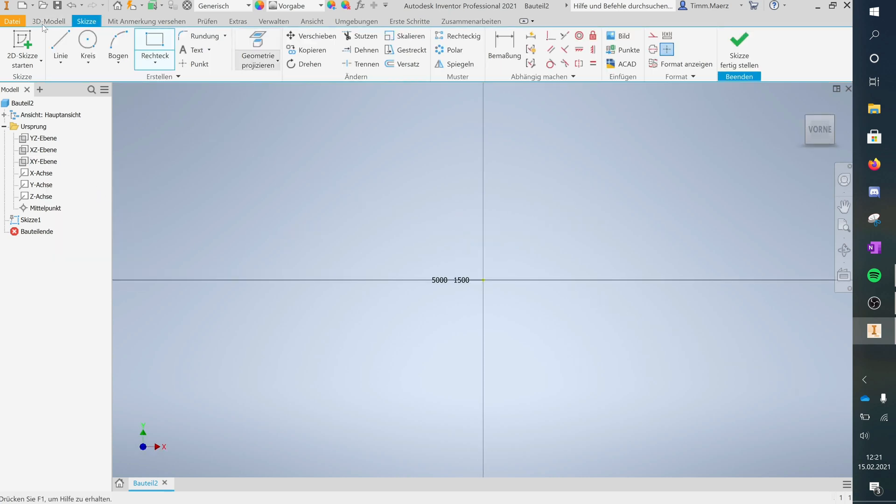
{"action": "left_click", "coordinate": [59, 41]}
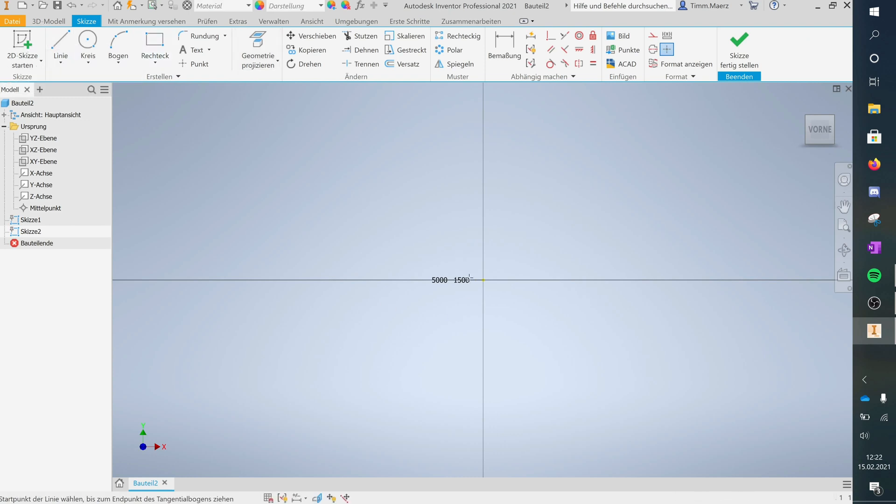
{"action": "left_click", "coordinate": [279, 57]}
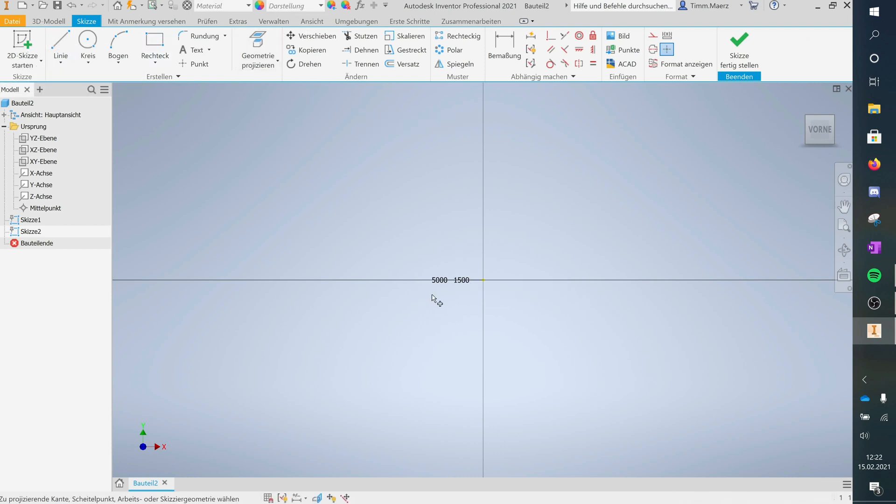
{"action": "scroll", "coordinate": [465, 279], "scroll_direction": "up", "scroll_amount": 5}
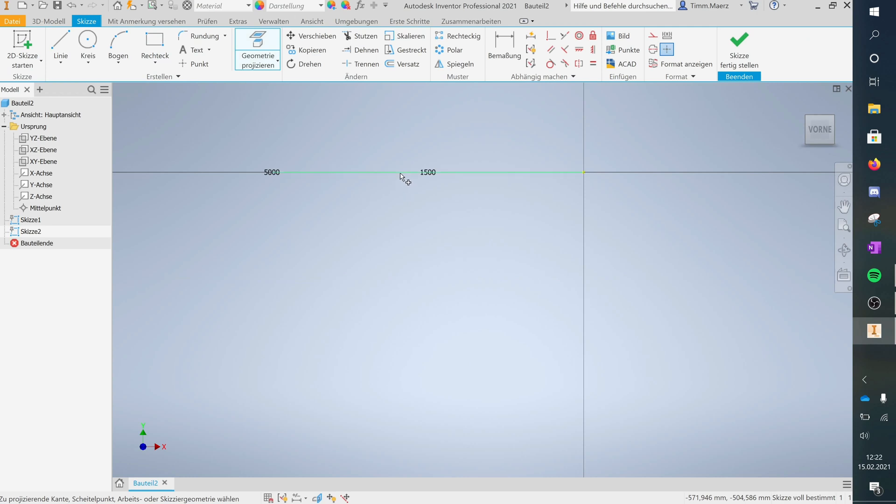
Draw an 850 mm vertical line downward from the end of the projected edge opposite the origin
{"action": "left_click", "coordinate": [63, 44]}
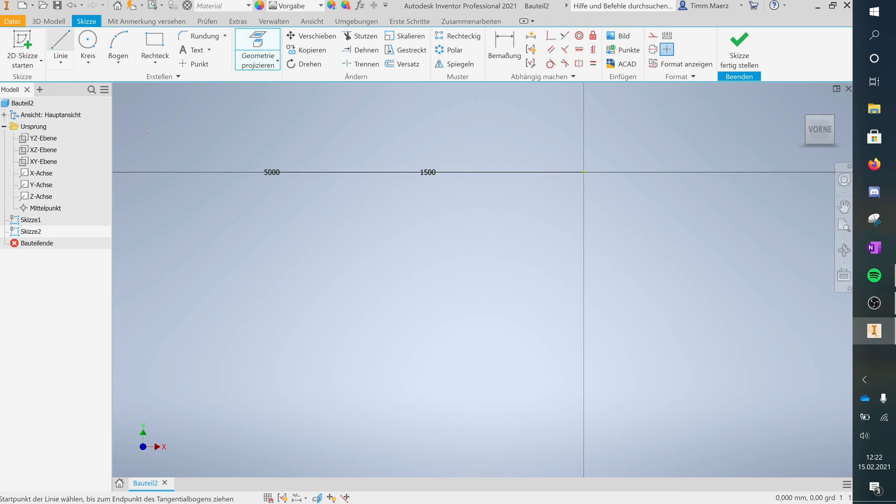
{"action": "left_click", "coordinate": [273, 173]}
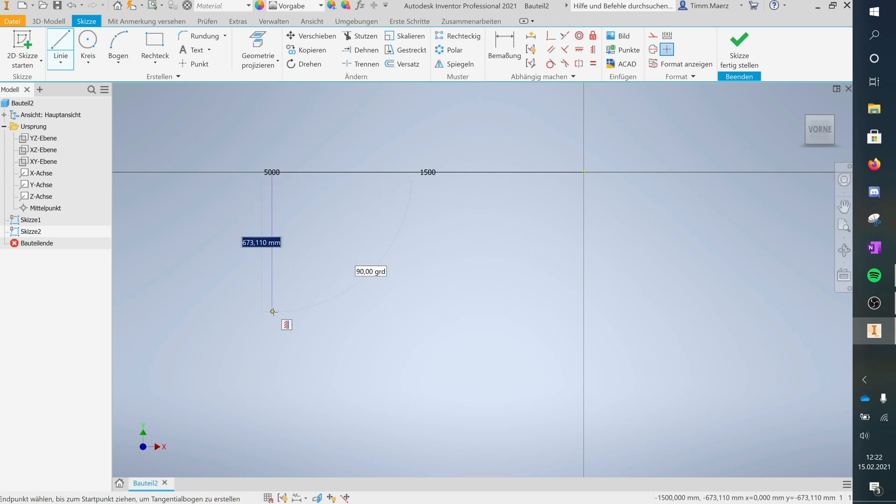
{"action": "type", "text": "850"}
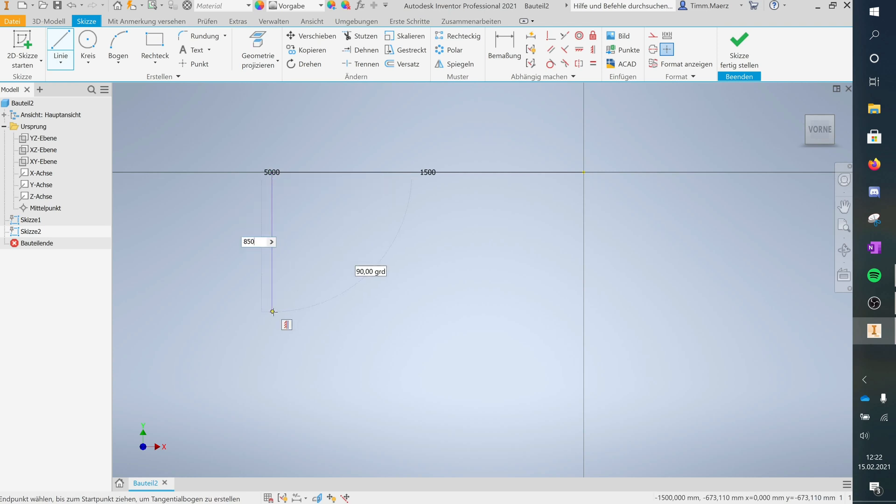
{"action": "key", "text": "Return"}
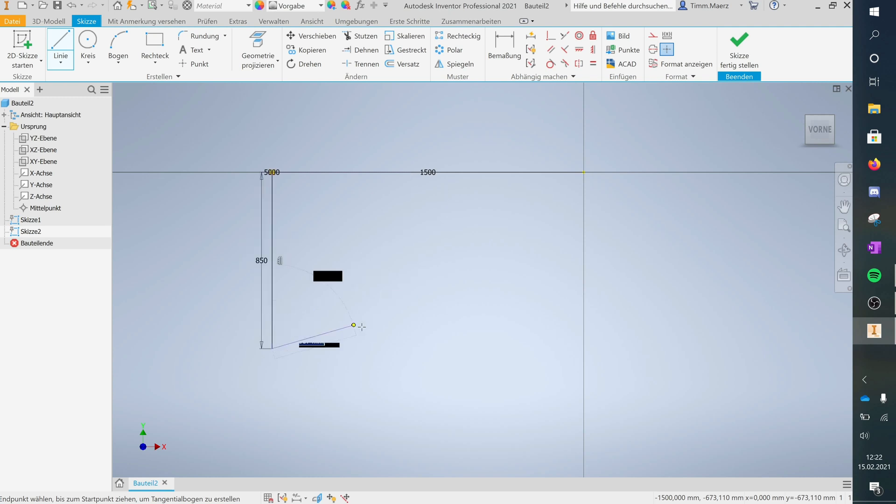
{"action": "double_click", "coordinate": [421, 293]}
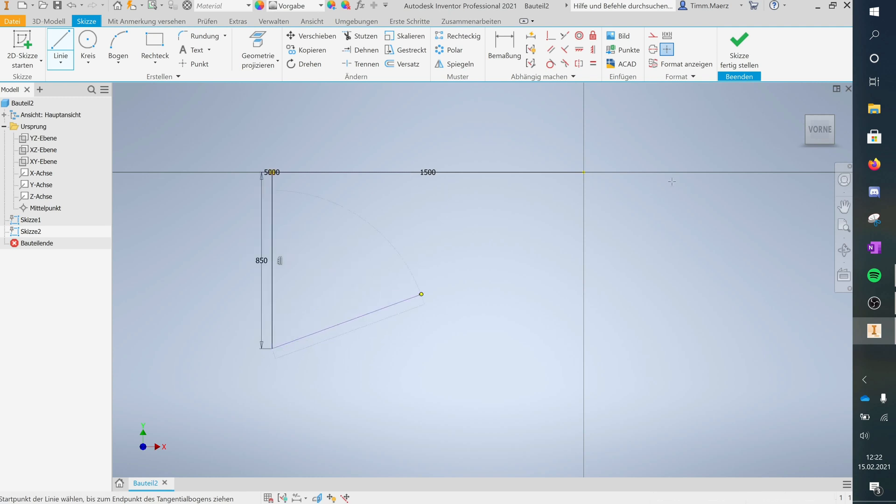
Draw a second 850 mm vertical line downward from the origin, finish the sketch and return to the home view
{"action": "left_click", "coordinate": [583, 171]}
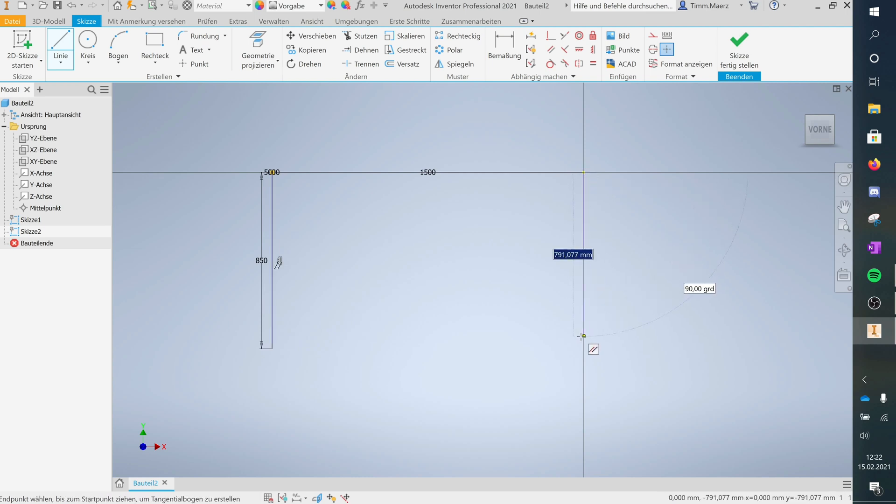
{"action": "type", "text": "850"}
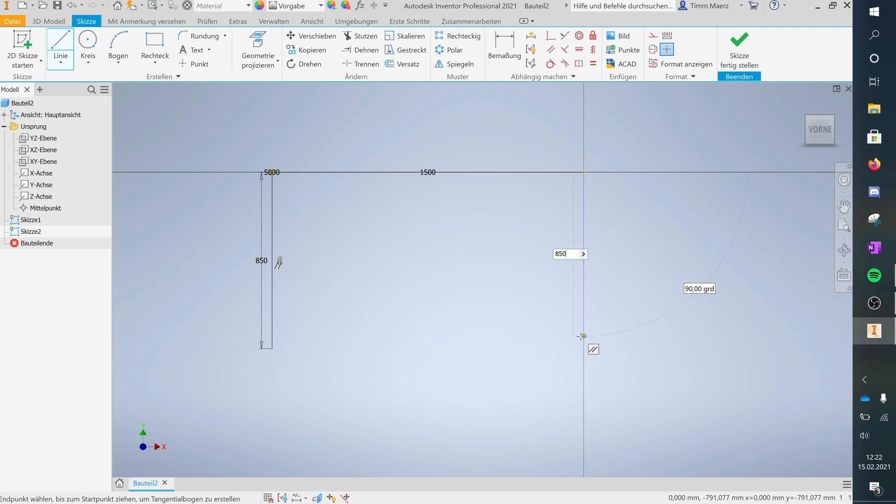
{"action": "key", "text": "Return"}
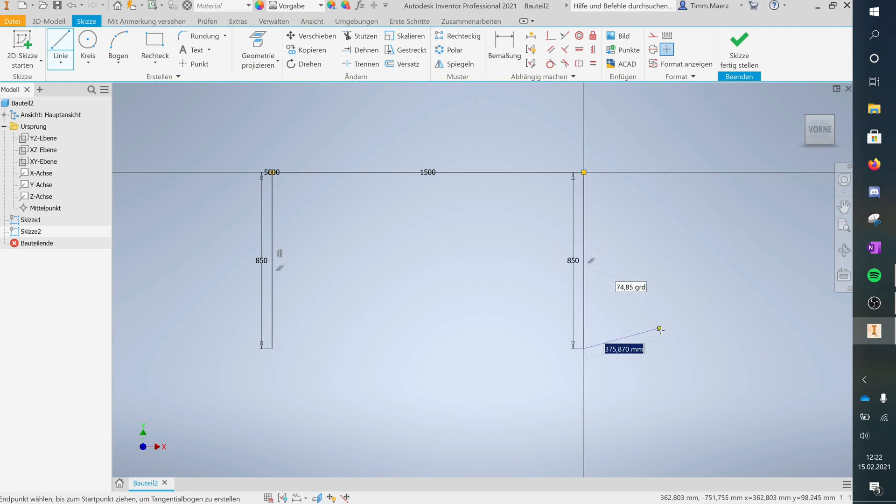
{"action": "key", "text": "Escape"}
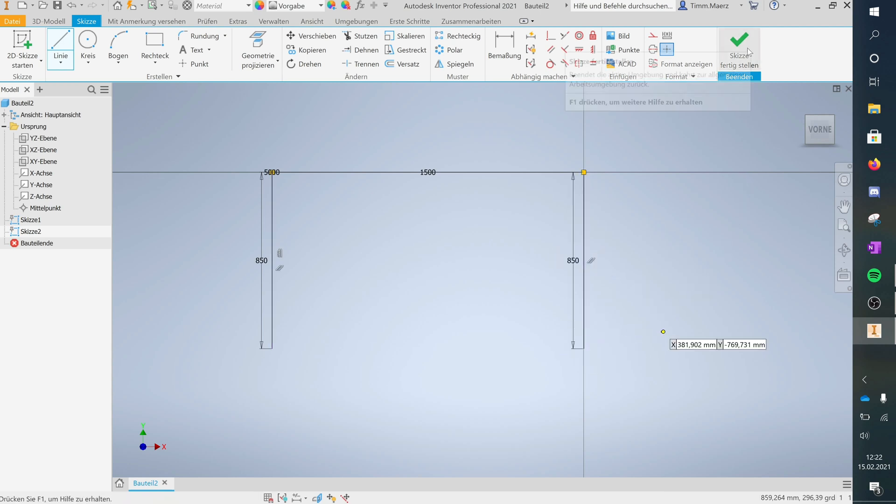
{"action": "key", "text": "F6"}
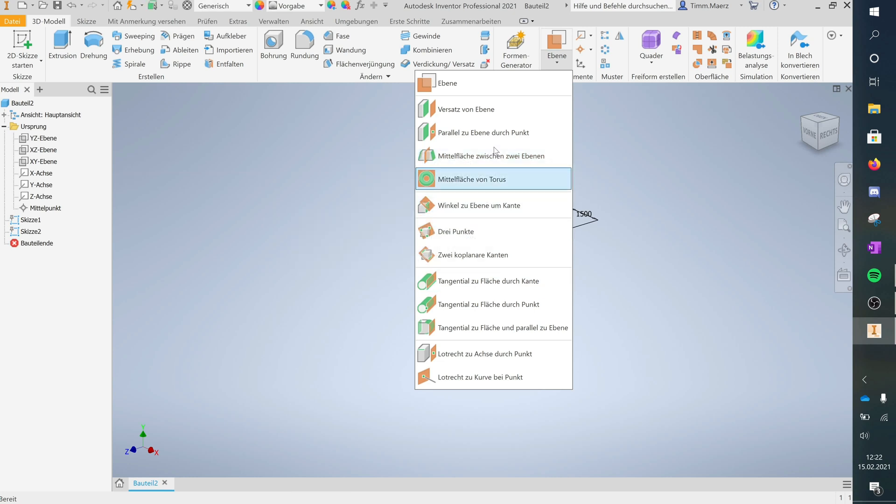
Create a work plane offset by -5 m from the XY origin plane
{"action": "left_click", "coordinate": [495, 111]}
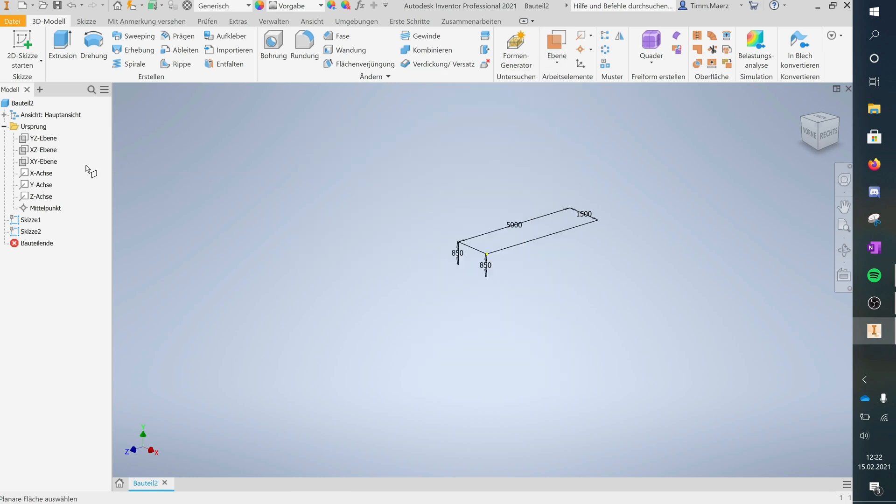
{"action": "left_click", "coordinate": [48, 163]}
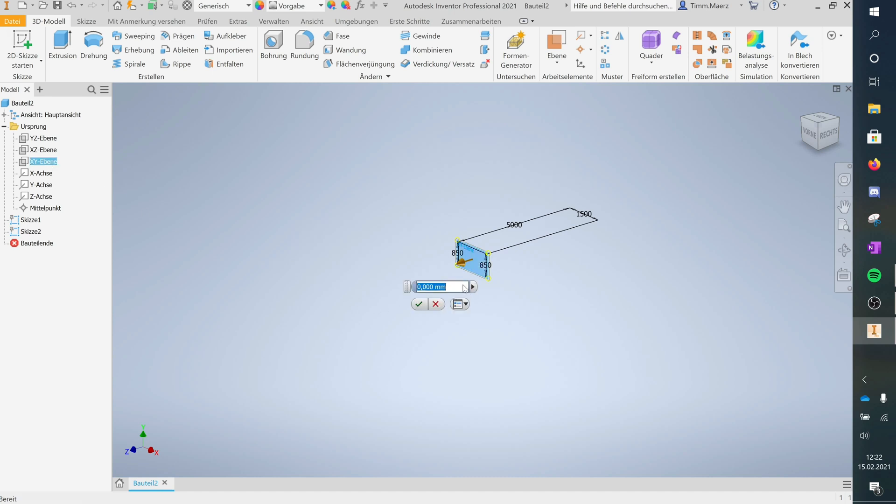
{"action": "type", "text": "-5m"}
{"action": "key", "text": "Return"}
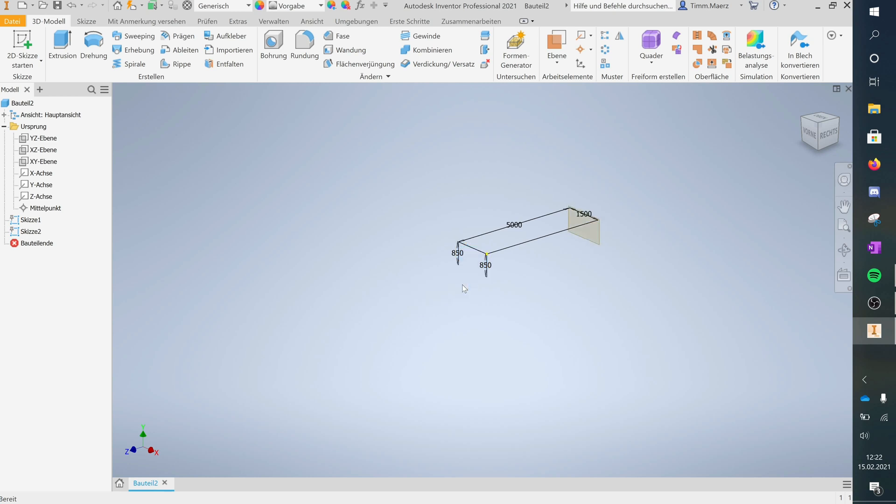
Start a new sketch on the offset work plane and project the rectangle's far 1500 mm edge into it
{"action": "right_click", "coordinate": [593, 240]}
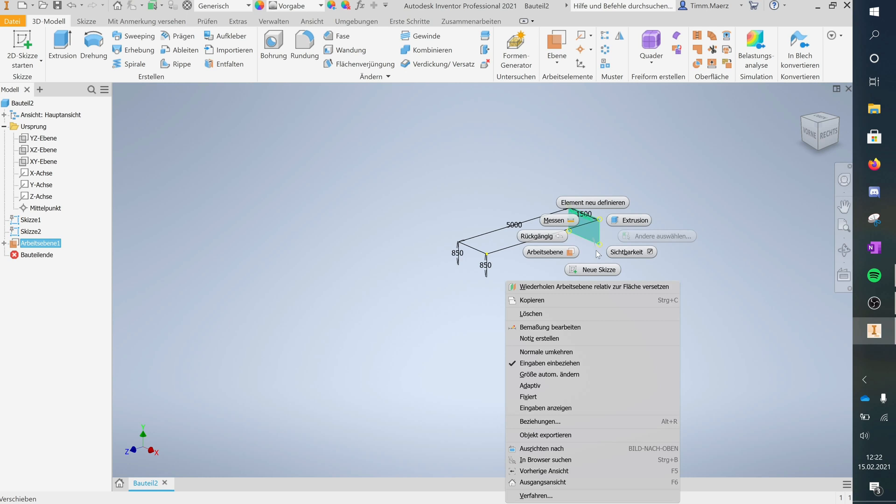
{"action": "left_click", "coordinate": [590, 271]}
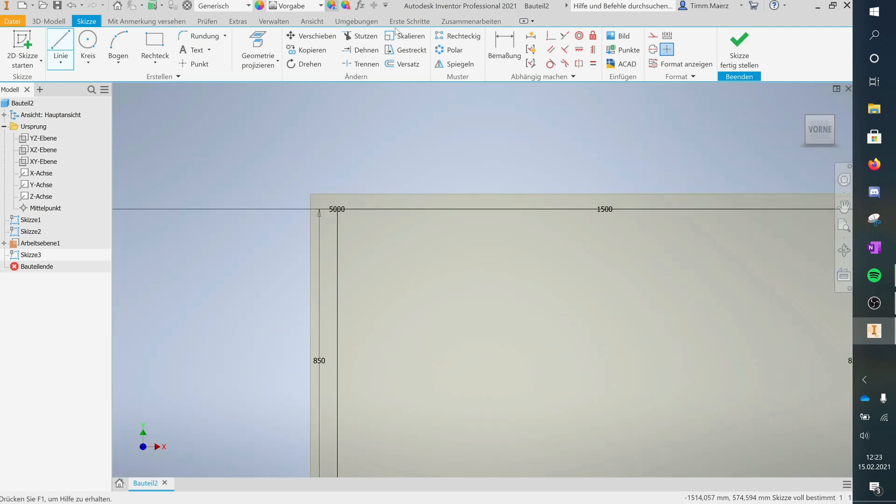
{"action": "scroll", "coordinate": [295, 130], "scroll_direction": "down", "scroll_amount": 5}
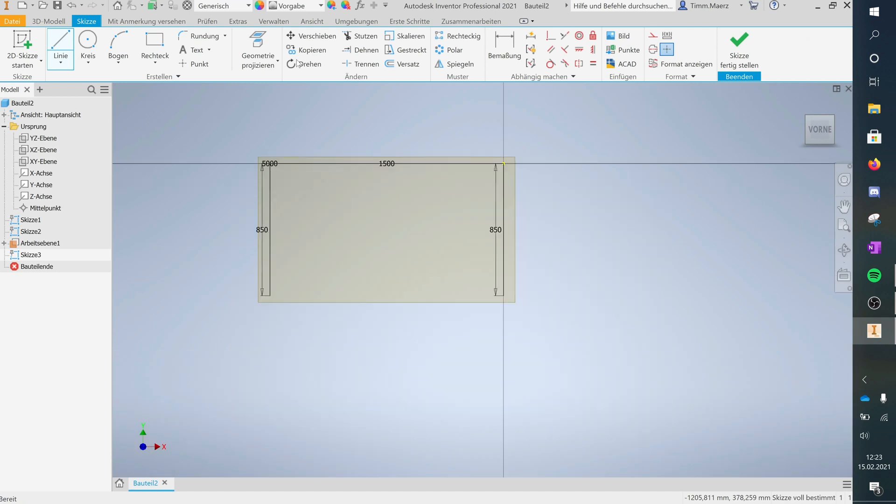
{"action": "left_click", "coordinate": [258, 39]}
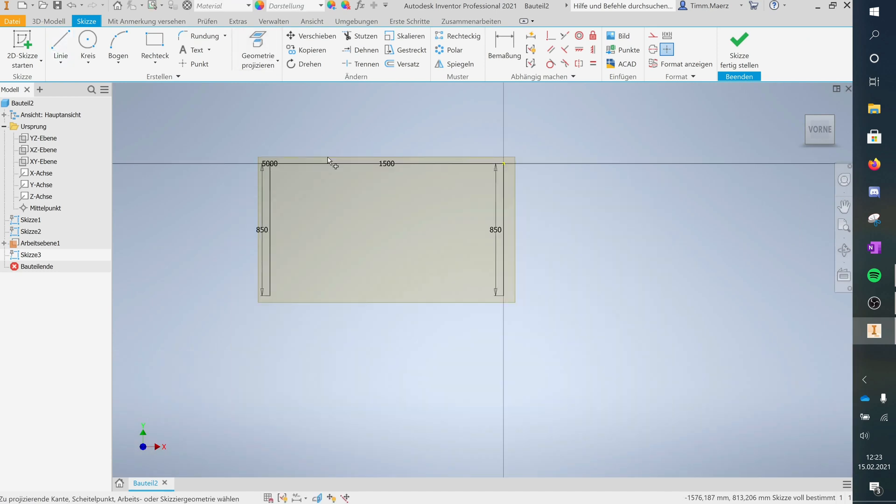
Draw an 850 mm vertical line downward from the projected far edge's end opposite the origin axis in the offset-plane sketch
{"action": "left_click", "coordinate": [61, 44]}
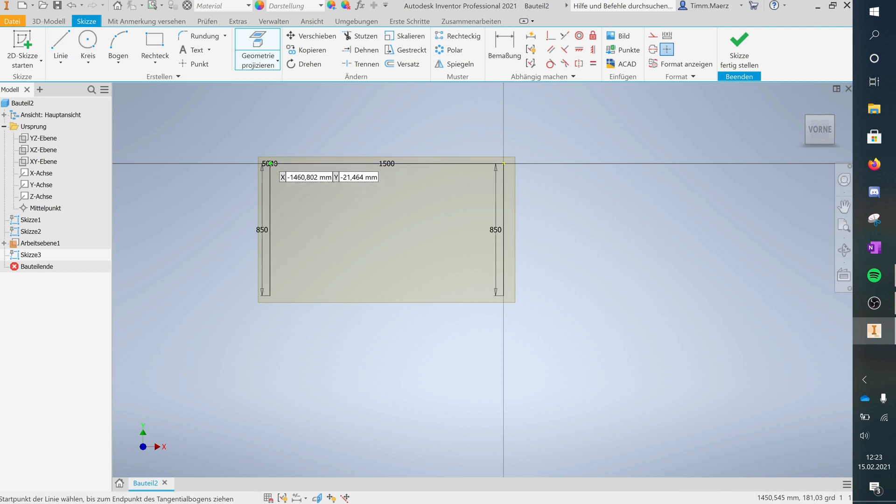
{"action": "left_click", "coordinate": [271, 164]}
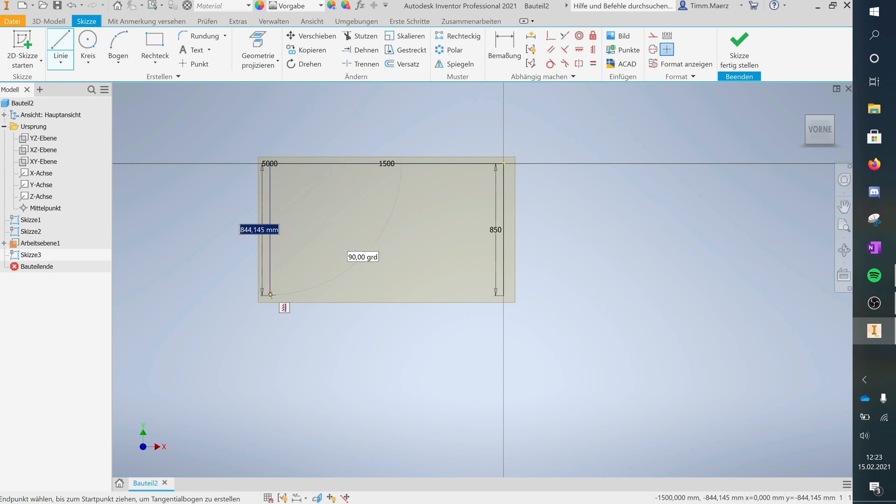
{"action": "type", "text": "850"}
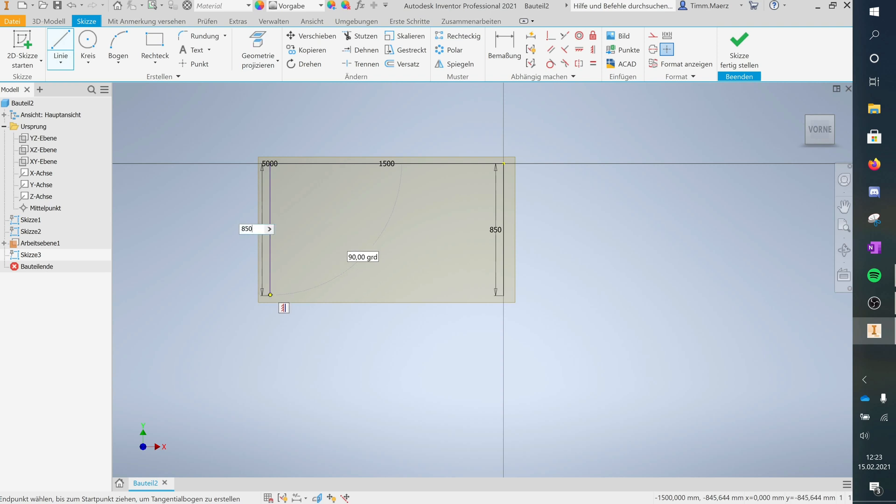
{"action": "key", "text": "Return"}
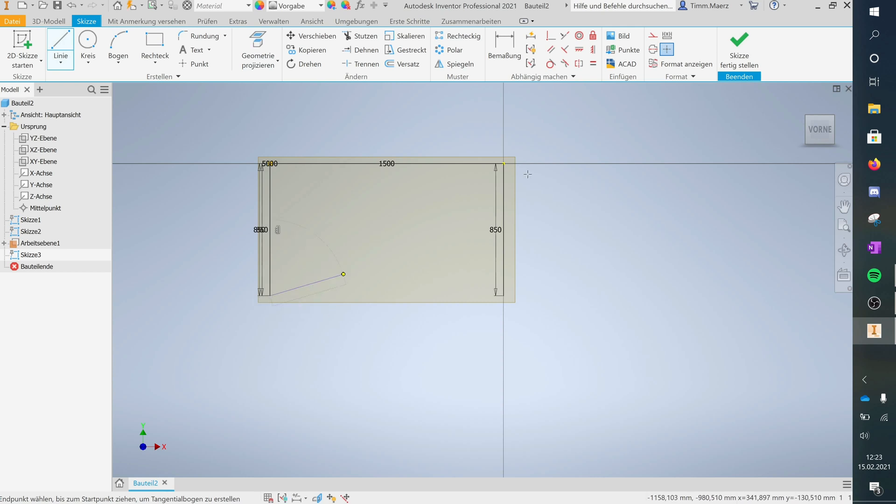
{"action": "key", "text": "Escape"}
Draw another 850 mm vertical line downward from the other end of the projected far edge and finish the sketch
{"action": "left_click", "coordinate": [504, 164]}
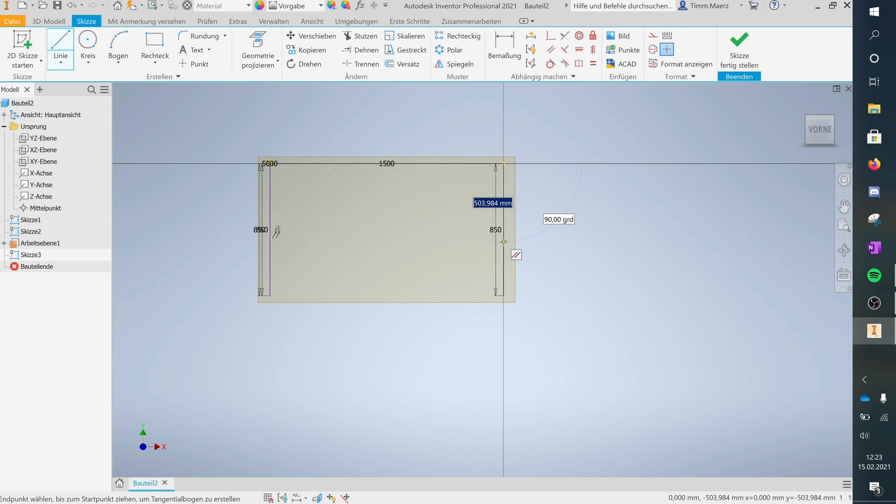
{"action": "type", "text": "850"}
{"action": "key", "text": "Return"}
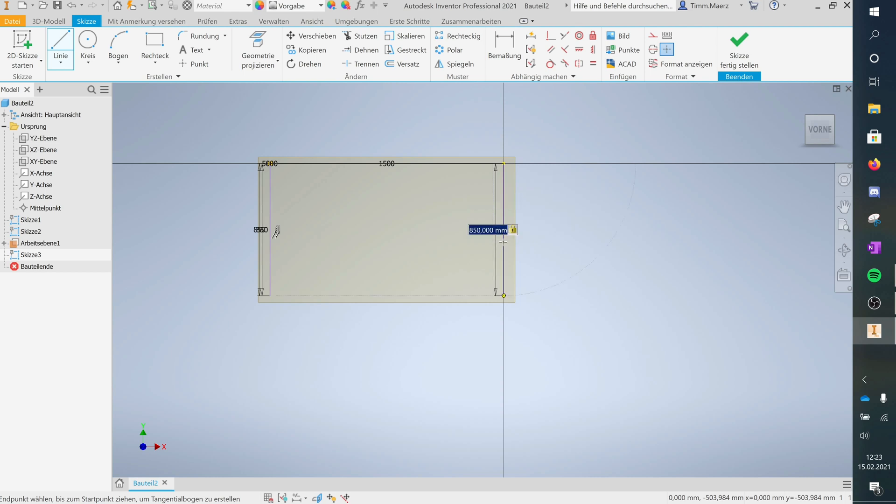
{"action": "key", "text": "Escape"}
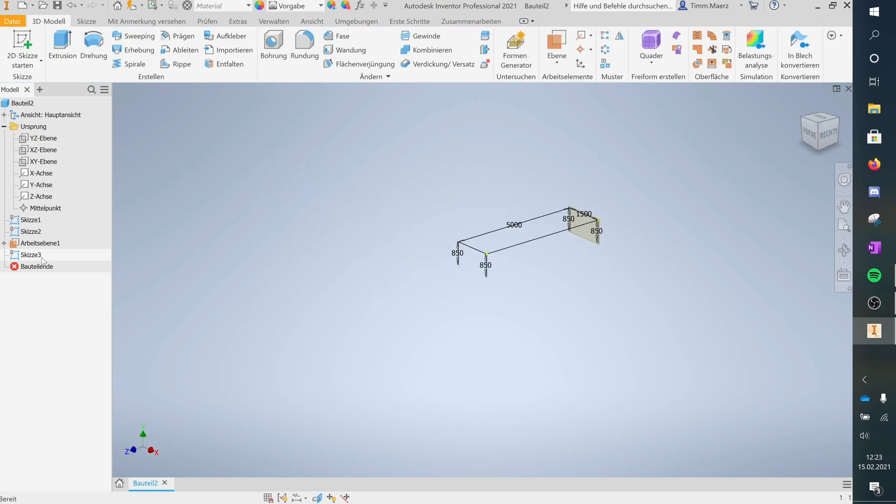
Hide the offset work plane Arbeitsebene1
{"action": "left_click", "coordinate": [38, 243]}
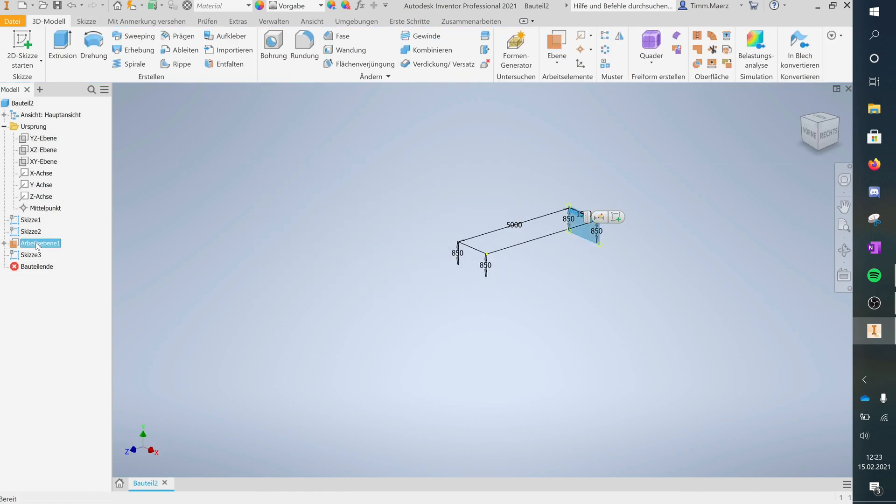
{"action": "right_click", "coordinate": [37, 244]}
{"action": "left_click", "coordinate": [81, 336]}
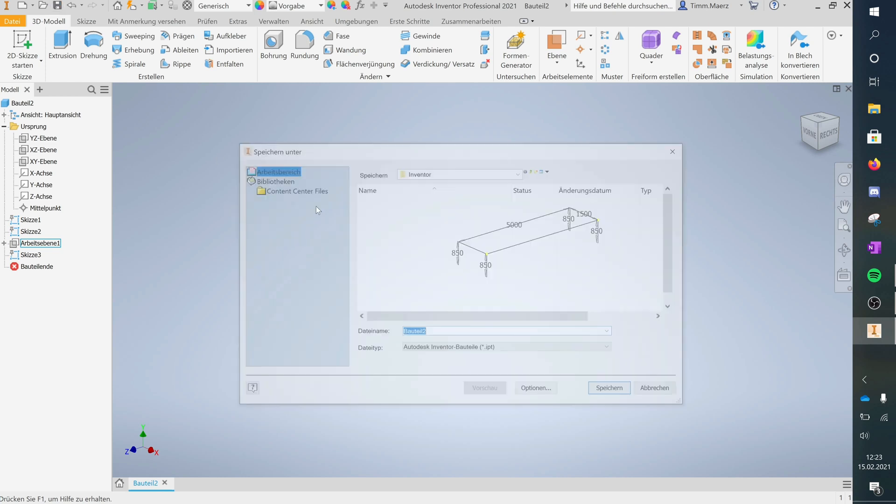
Save the part as Tisch Konstruktion in a new desktop folder named Neuer Ordner
{"action": "left_click", "coordinate": [520, 173]}
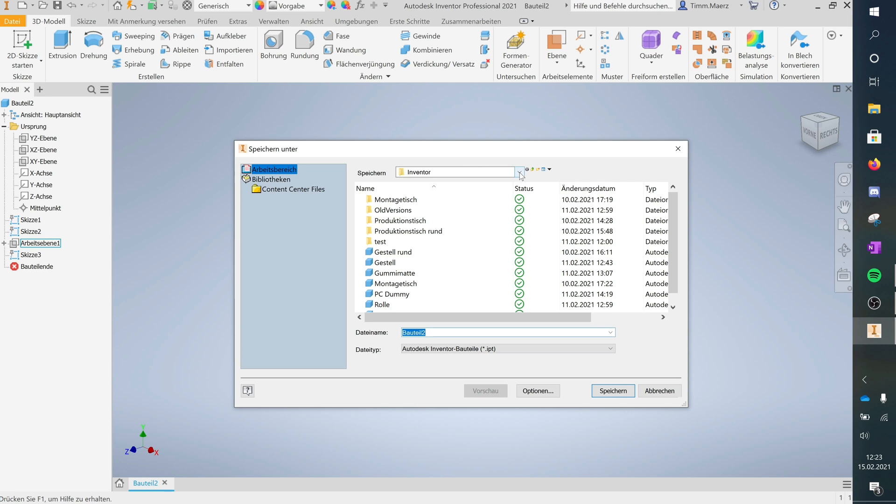
{"action": "left_click", "coordinate": [520, 173]}
{"action": "left_click", "coordinate": [521, 191]}
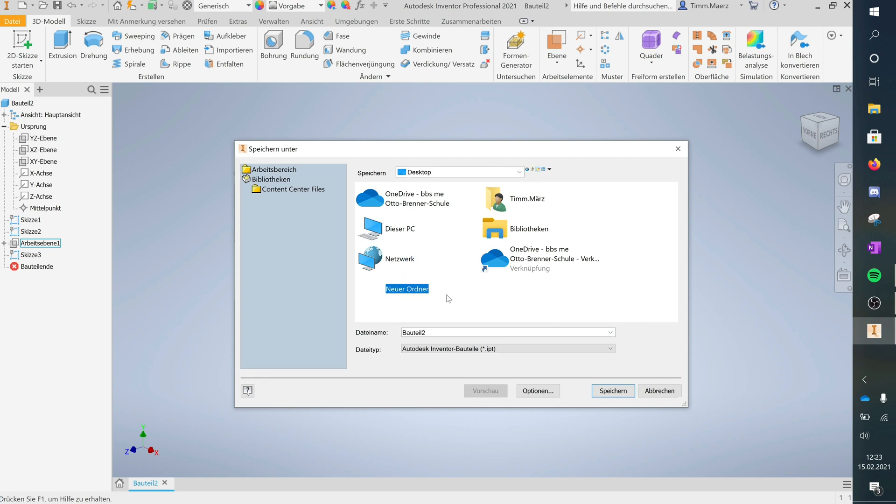
{"action": "left_click", "coordinate": [475, 299]}
{"action": "double_click", "coordinate": [427, 291]}
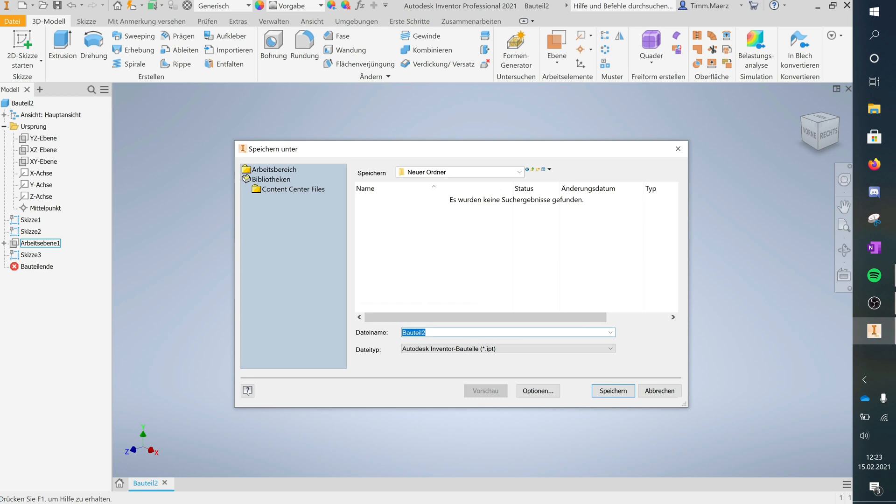
{"action": "type", "text": "Tisch Konstruktion"}
{"action": "left_click", "coordinate": [613, 392]}
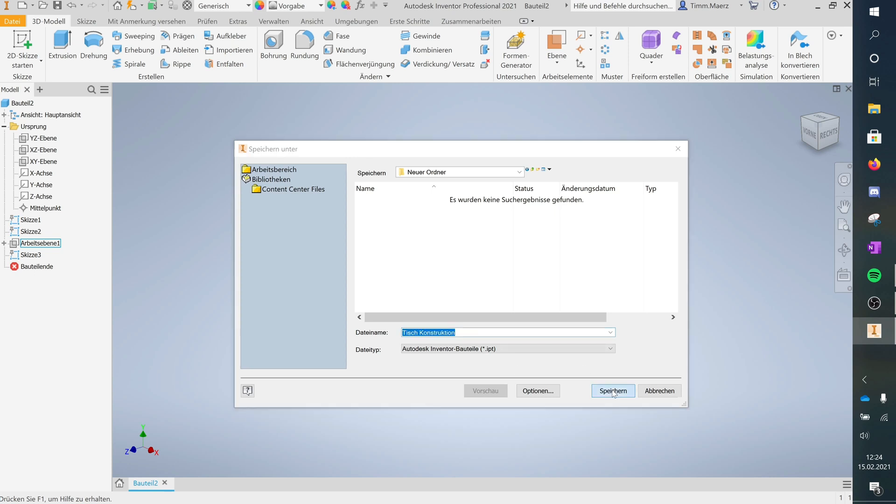
{"action": "left_click", "coordinate": [416, 310]}
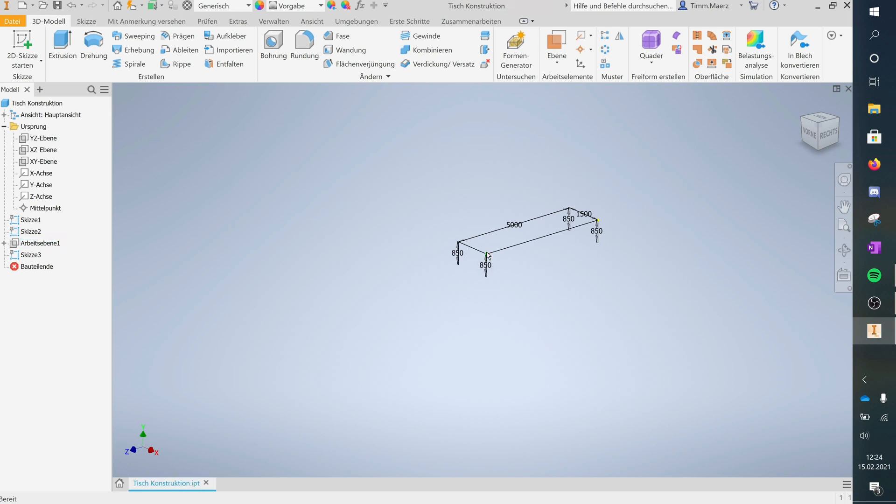
Edit the rectangle sketch Skizze1, draw a line joining the midpoints of its two 1500 mm edges, and finish the sketch
{"action": "left_click", "coordinate": [32, 220]}
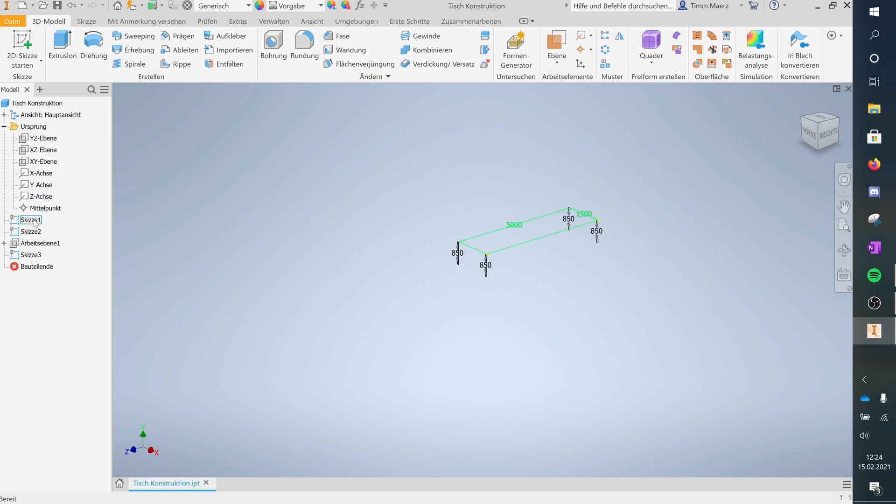
{"action": "key", "text": "Page_Up"}
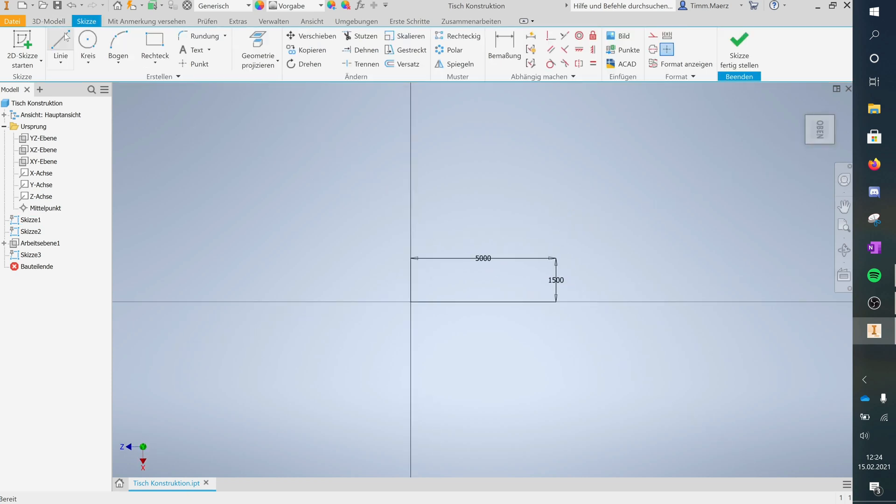
{"action": "left_click", "coordinate": [59, 36]}
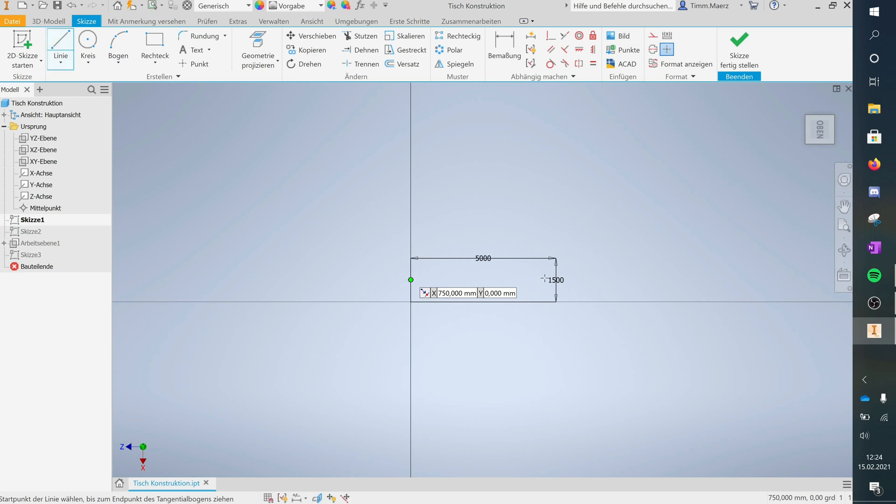
{"action": "left_click", "coordinate": [410, 279]}
{"action": "left_click", "coordinate": [556, 280]}
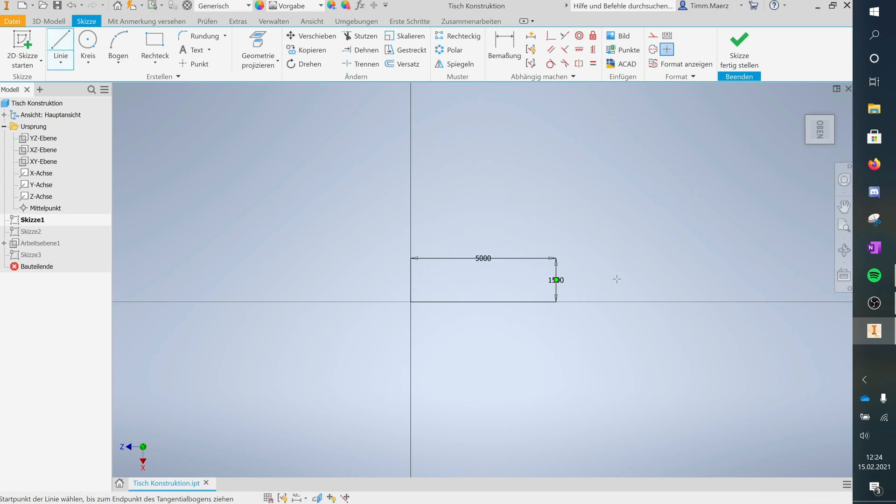
{"action": "right_click", "coordinate": [626, 280]}
{"action": "left_click", "coordinate": [603, 242]}
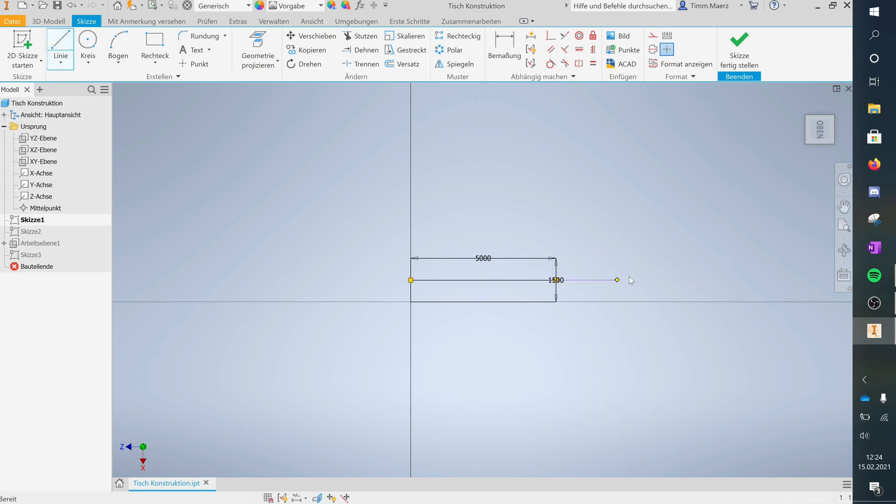
{"action": "left_click", "coordinate": [738, 48]}
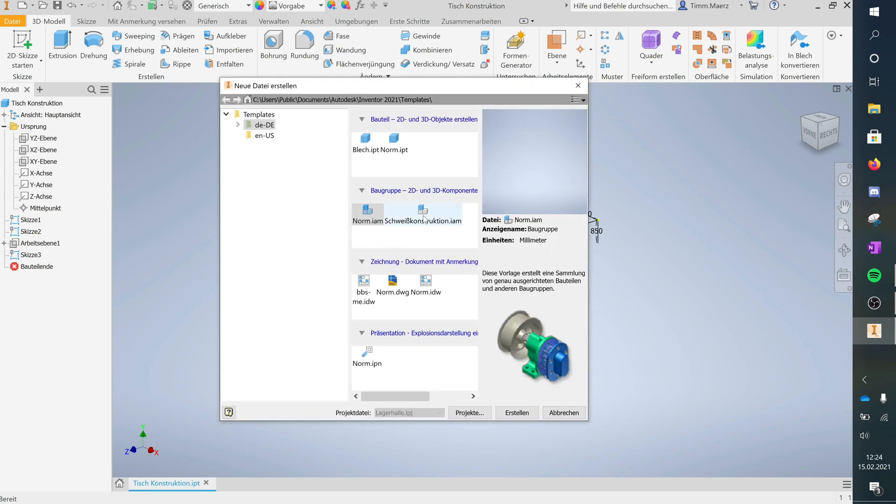
Create a new assembly from the Norm.iam template and load Tisch Konstruktion from the desktop folder Neuer Ordner for placement
{"action": "double_click", "coordinate": [364, 215]}
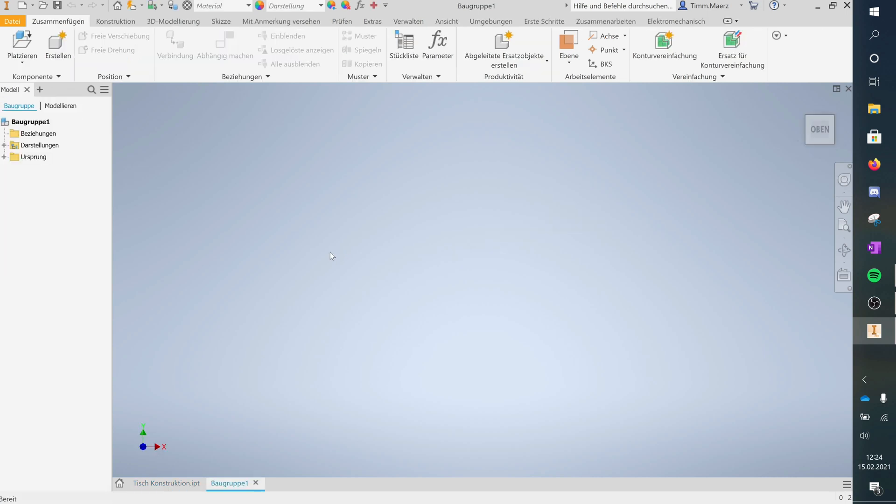
{"action": "left_click", "coordinate": [22, 47]}
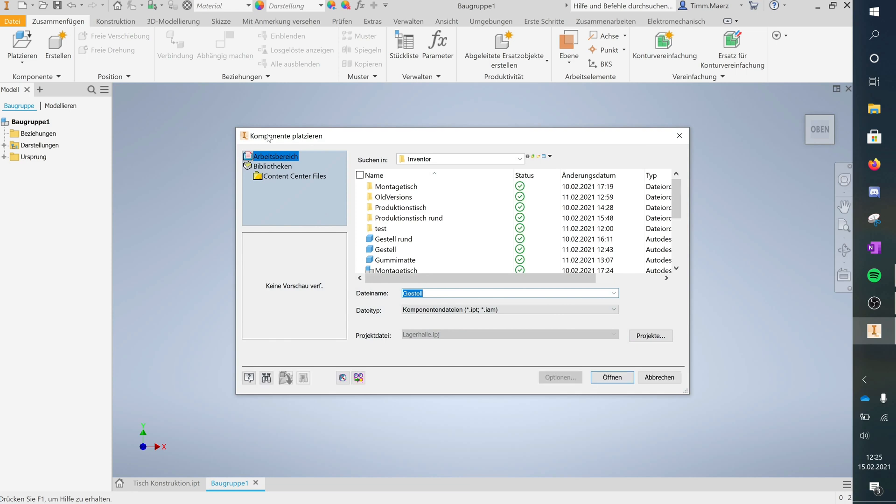
{"action": "left_click", "coordinate": [518, 162]}
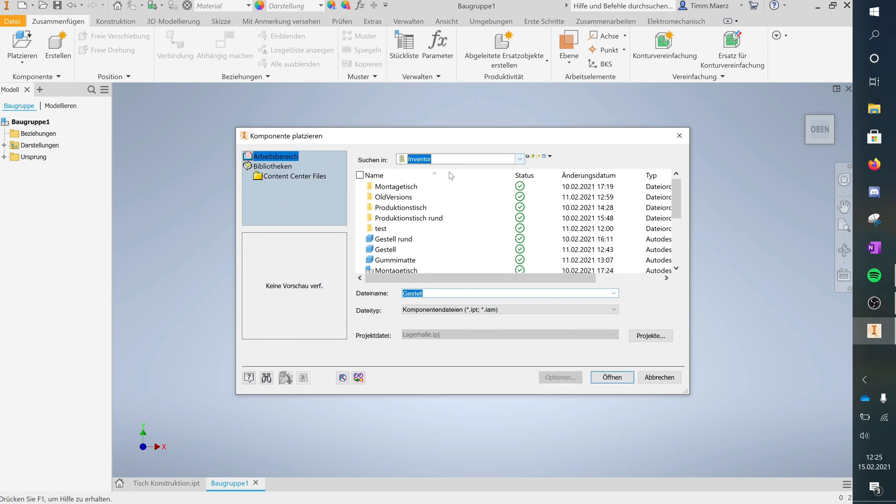
{"action": "left_click", "coordinate": [449, 159]}
{"action": "left_click", "coordinate": [420, 178]}
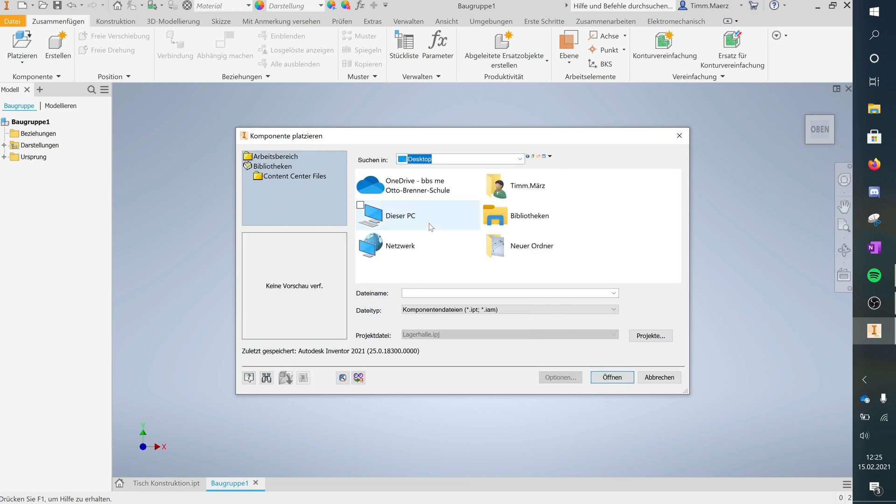
{"action": "double_click", "coordinate": [522, 244]}
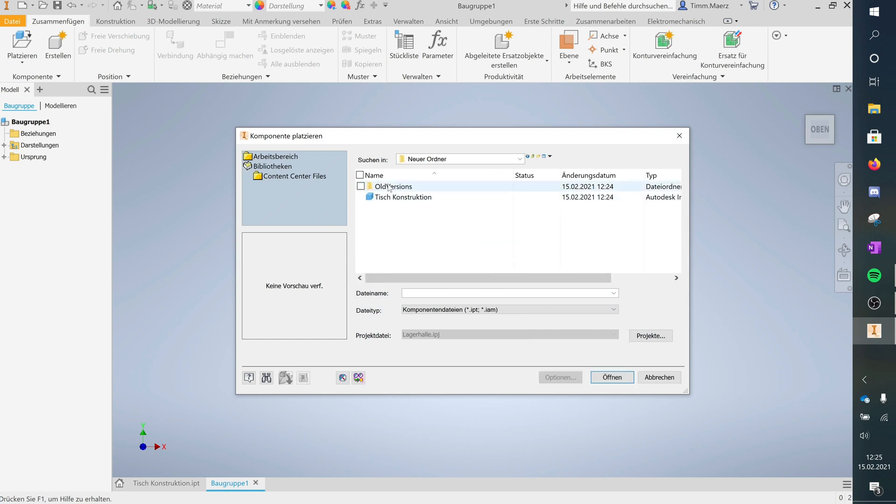
{"action": "double_click", "coordinate": [402, 197]}
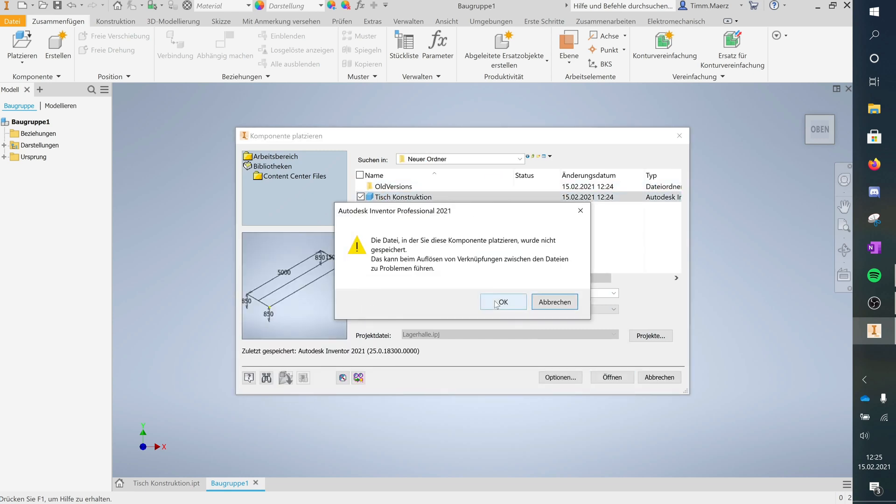
{"action": "left_click", "coordinate": [495, 303]}
Place a single instance of Tisch Konstruktion in the assembly and end the placement
{"action": "left_click", "coordinate": [398, 315]}
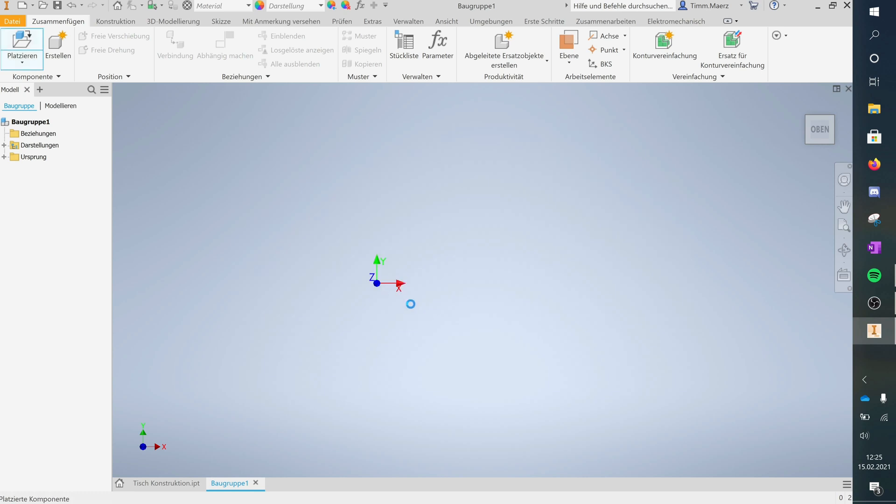
{"action": "left_click", "coordinate": [452, 324]}
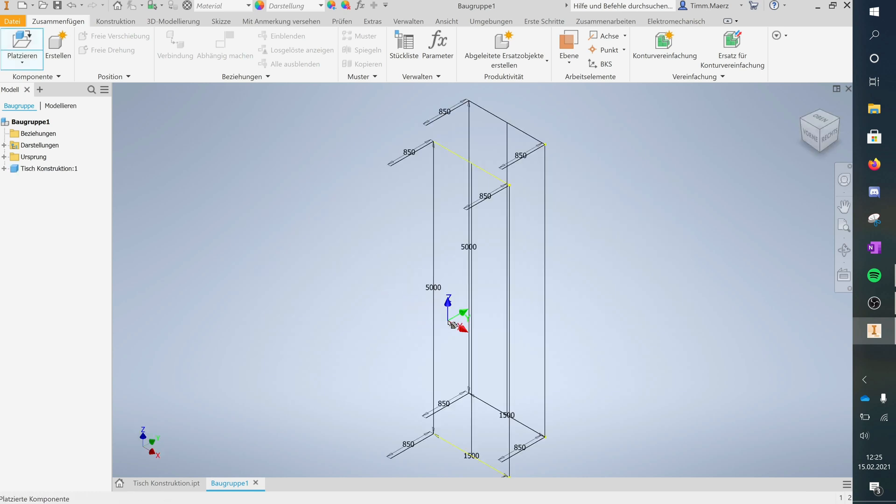
{"action": "right_click", "coordinate": [387, 305]}
{"action": "left_click", "coordinate": [396, 303]}
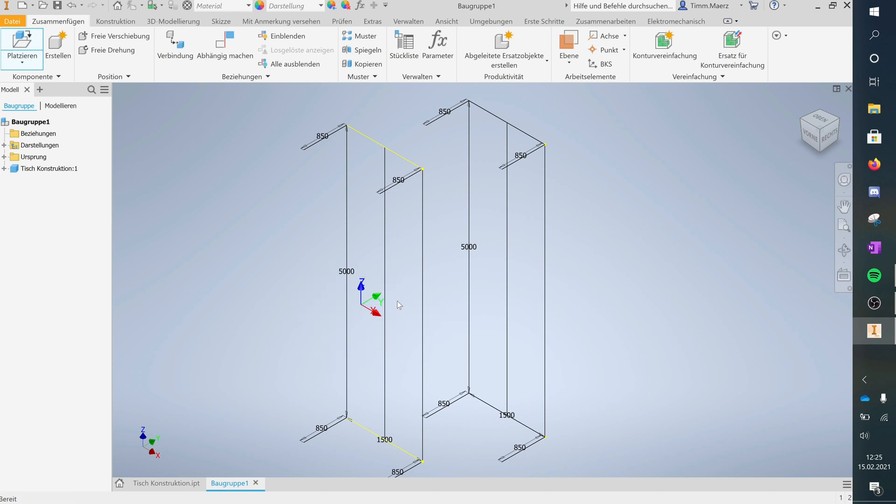
Make the assembly's XY origin plane visible
{"action": "left_click", "coordinate": [7, 146]}
{"action": "left_click", "coordinate": [5, 146]}
{"action": "left_click", "coordinate": [4, 157]}
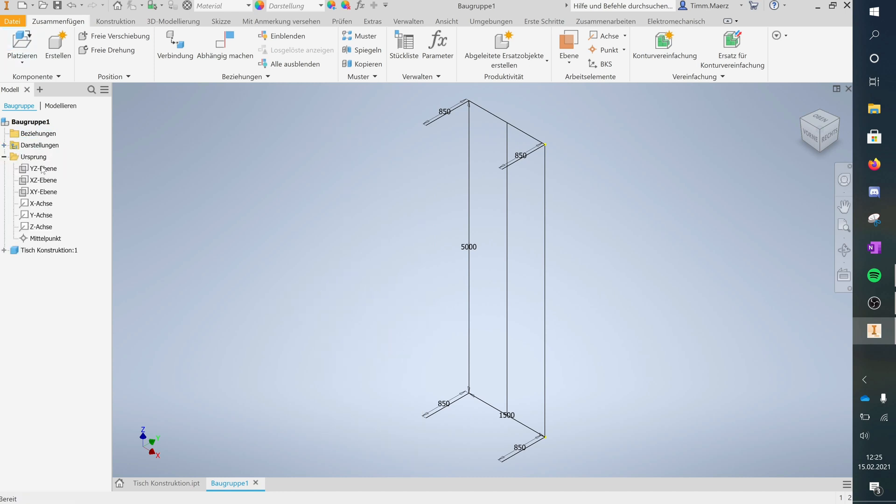
{"action": "left_click", "coordinate": [44, 169]}
{"action": "left_click", "coordinate": [49, 193]}
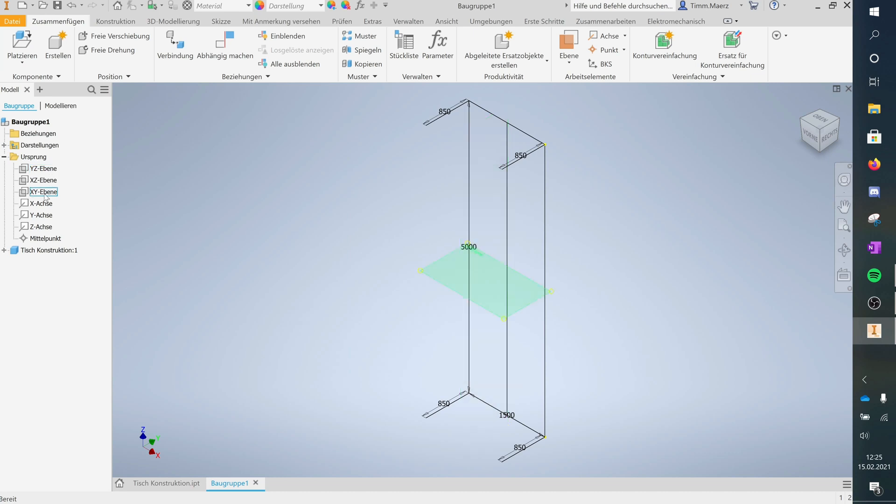
{"action": "right_click", "coordinate": [46, 197]}
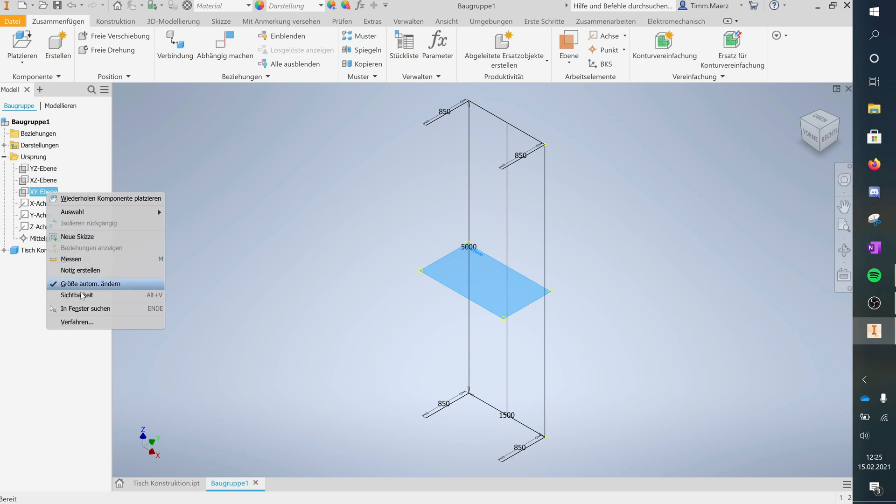
{"action": "left_click", "coordinate": [81, 295]}
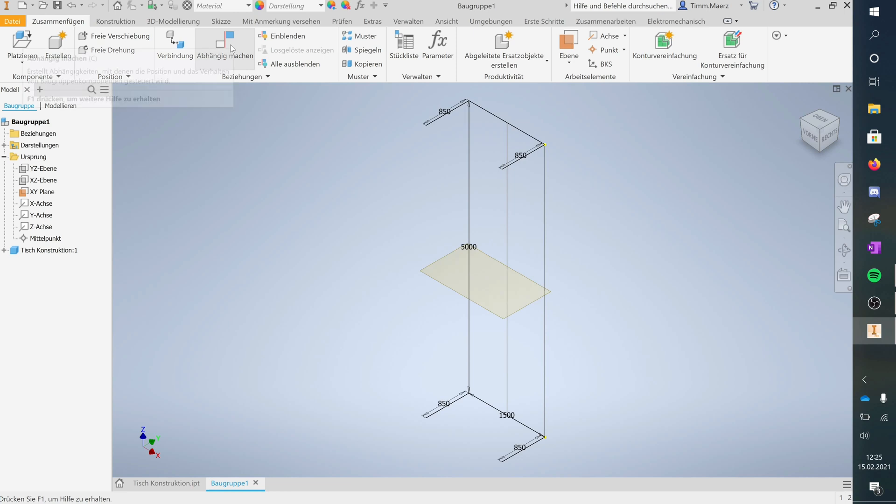
Constrain the table sketch's 5000 mm edge to the assembly's XY plane with a mate at 0,000 mm offset
{"action": "left_click", "coordinate": [469, 180]}
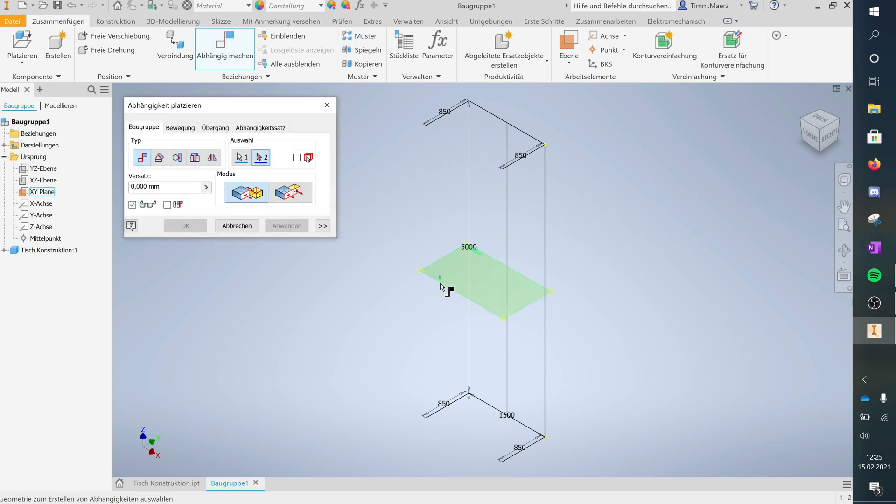
{"action": "left_click", "coordinate": [441, 286]}
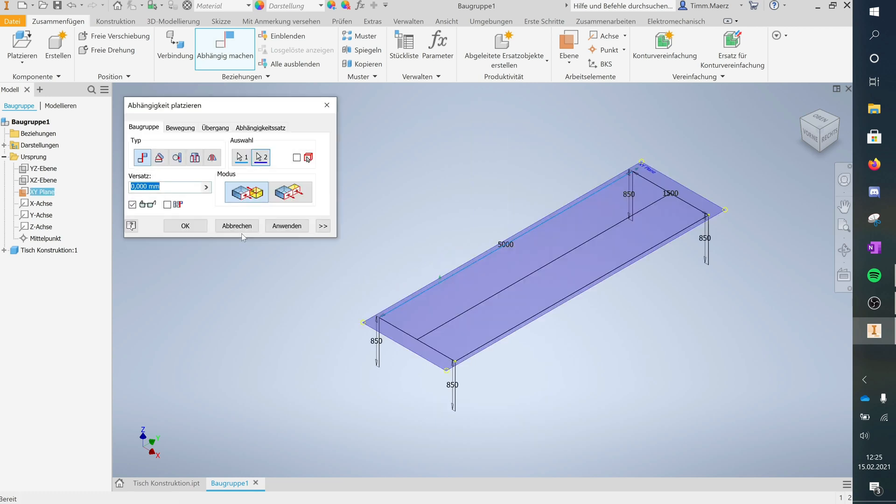
{"action": "left_click", "coordinate": [186, 225]}
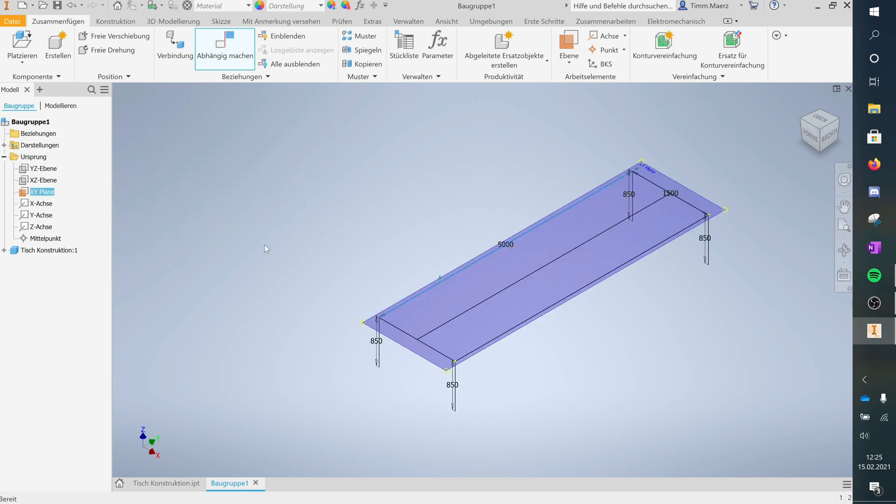
{"action": "left_click", "coordinate": [264, 245]}
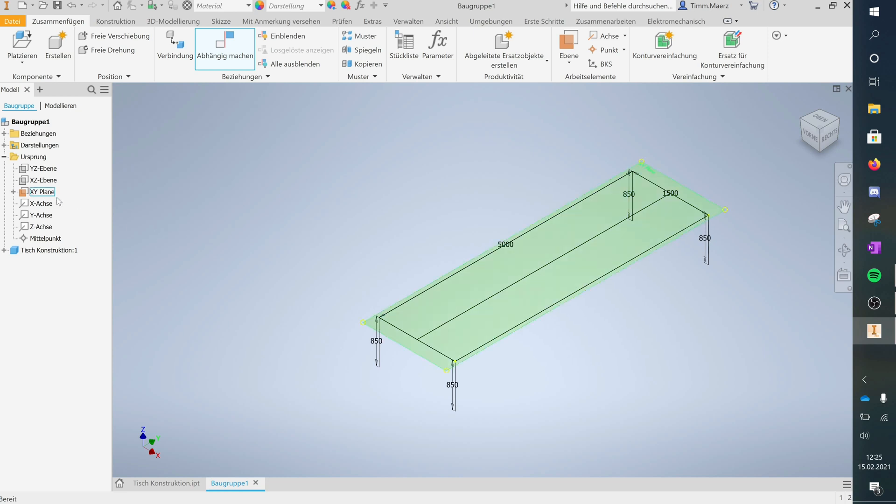
Hide the XY plane and delete the mate constraint listed beneath it
{"action": "right_click", "coordinate": [43, 192]}
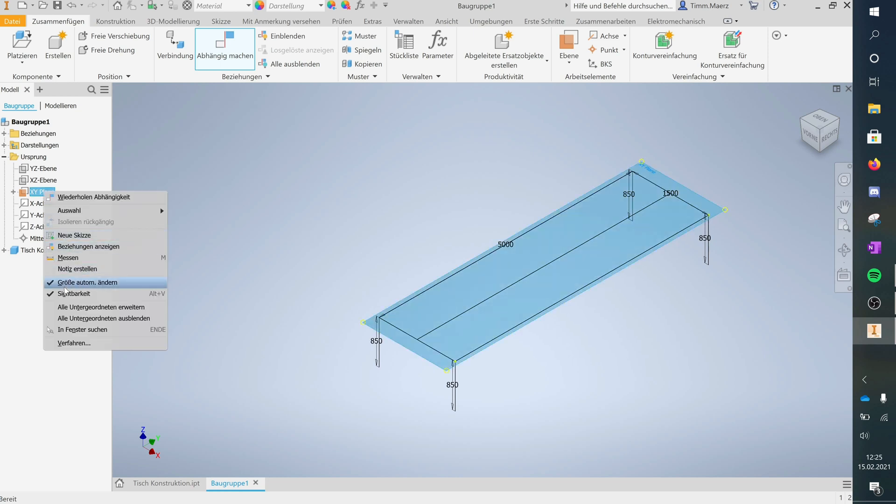
{"action": "left_click", "coordinate": [63, 294]}
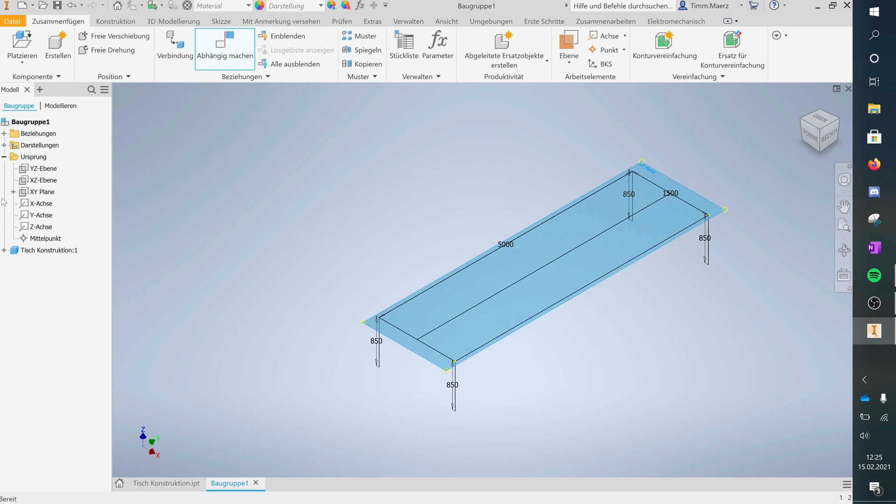
{"action": "left_click", "coordinate": [13, 192]}
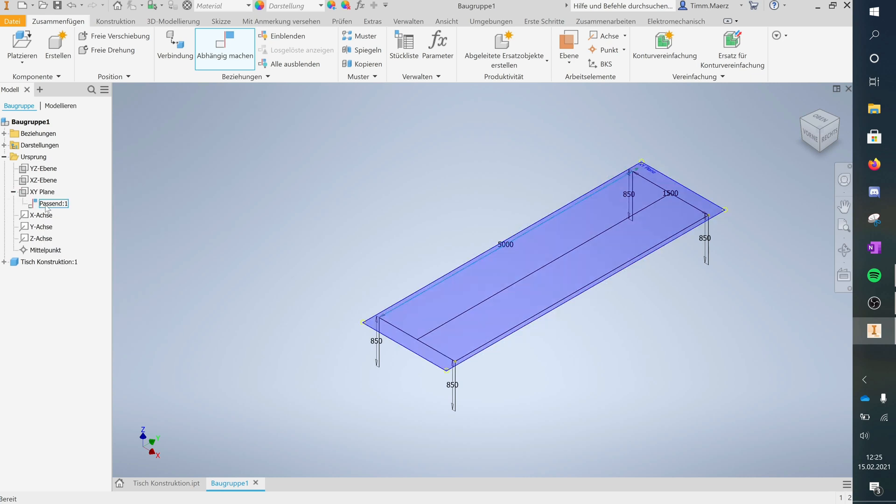
{"action": "right_click", "coordinate": [47, 208]}
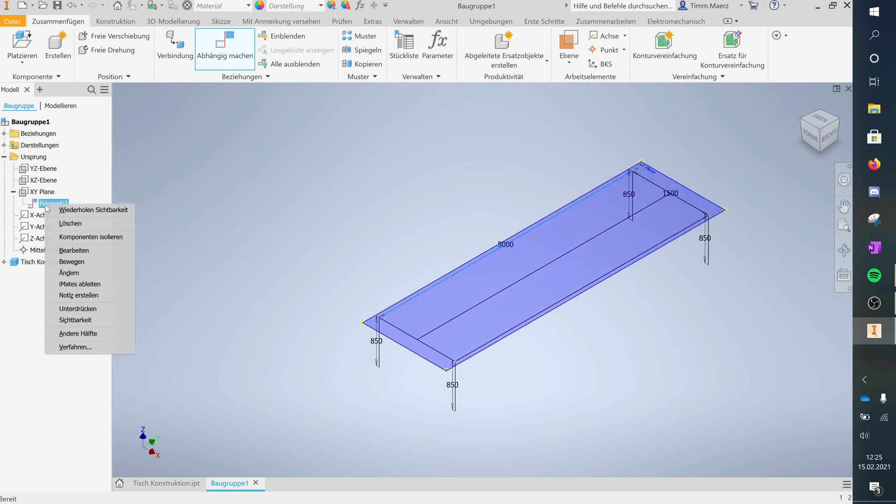
{"action": "left_click", "coordinate": [80, 223]}
{"action": "middle_click_drag", "start_coordinate": [365, 238], "coordinate": [266, 215]}
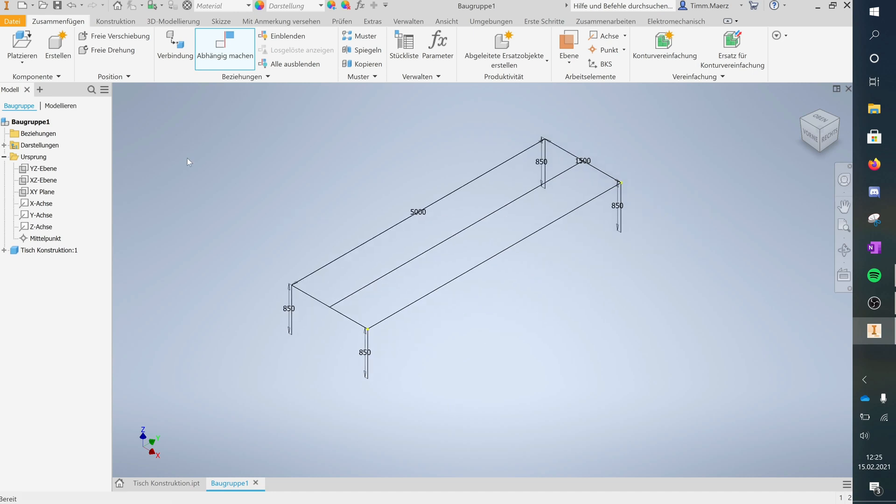
Start inserting frame members and save the assembly as Tisch in the desktop folder Neuer Ordner, accepting the location outside the active project
{"action": "left_click", "coordinate": [110, 22]}
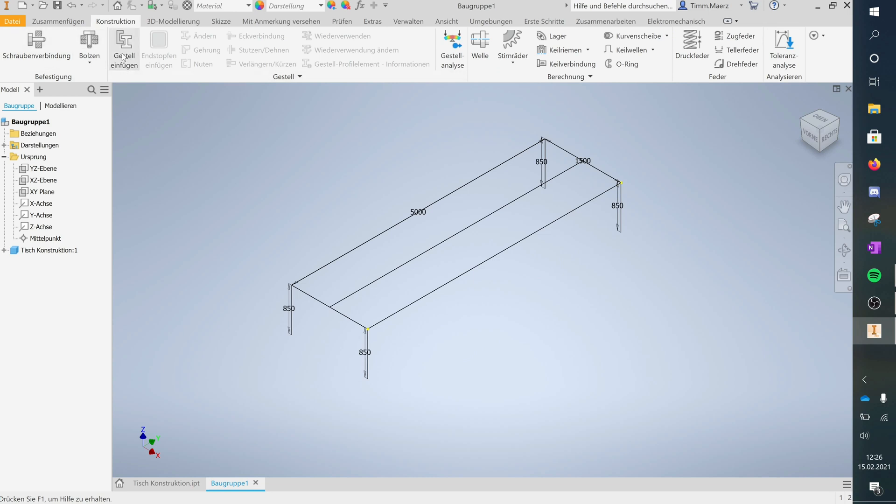
{"action": "left_click", "coordinate": [124, 57]}
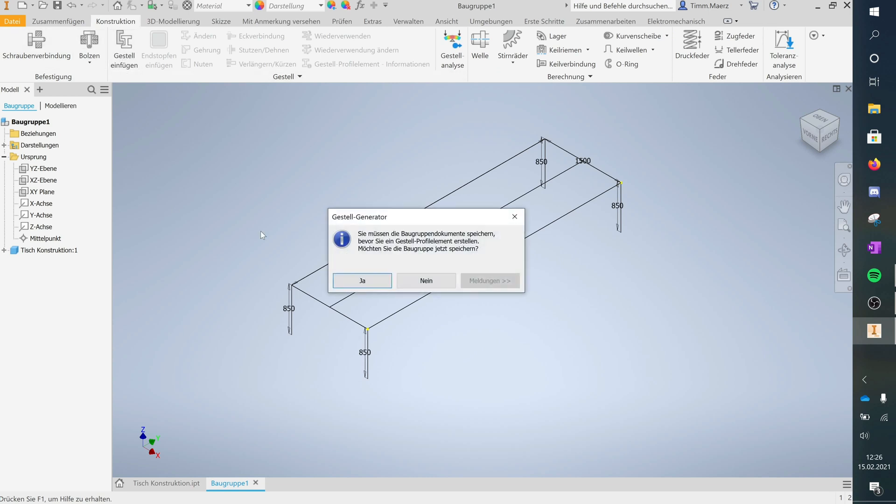
{"action": "left_click", "coordinate": [381, 278]}
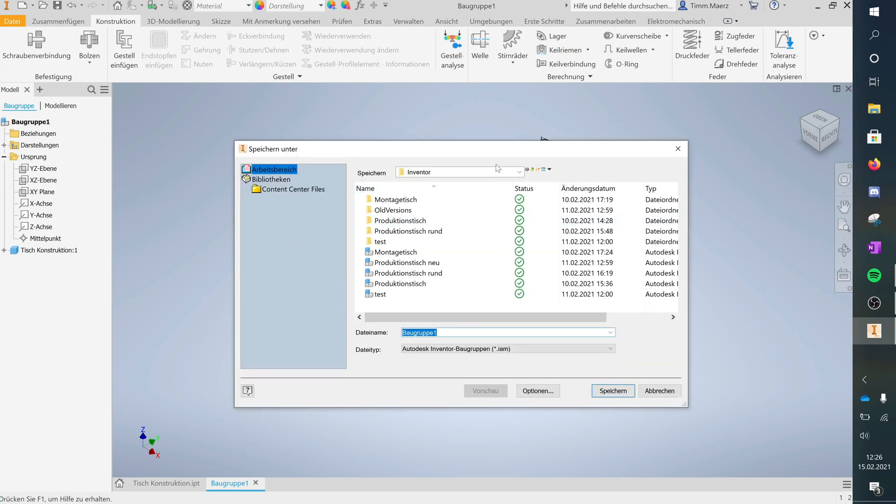
{"action": "left_click", "coordinate": [519, 172]}
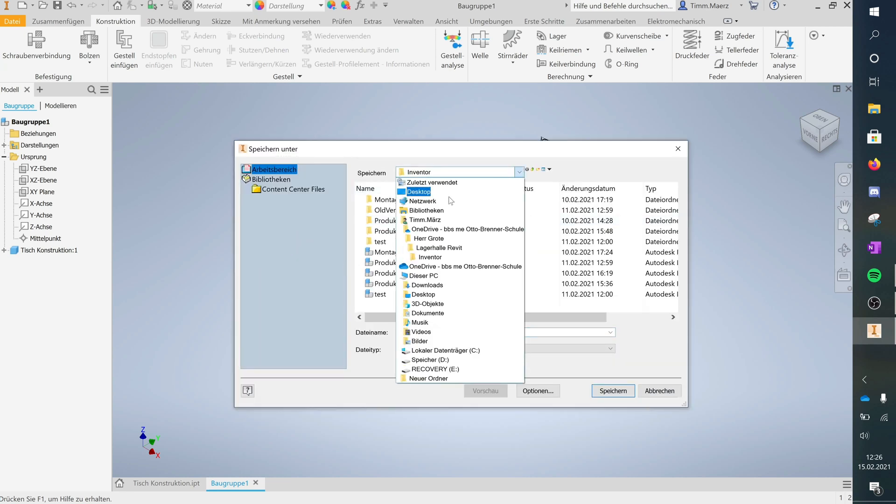
{"action": "left_click", "coordinate": [429, 192]}
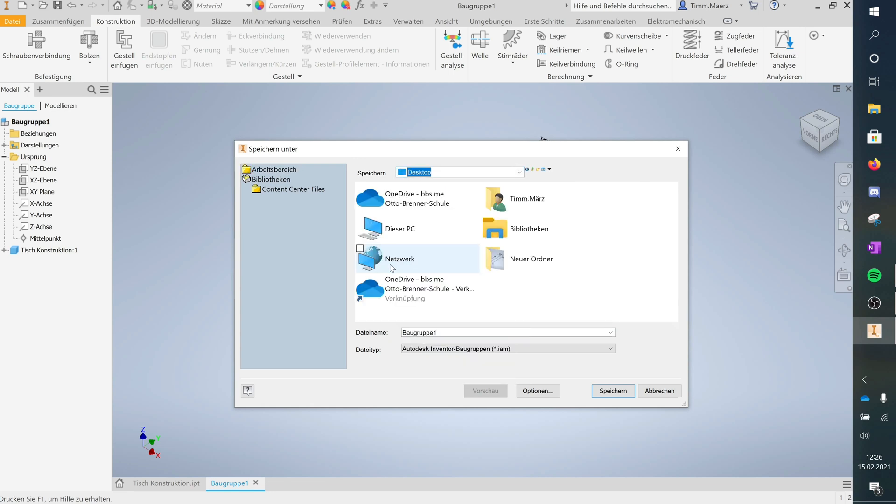
{"action": "double_click", "coordinate": [494, 258]}
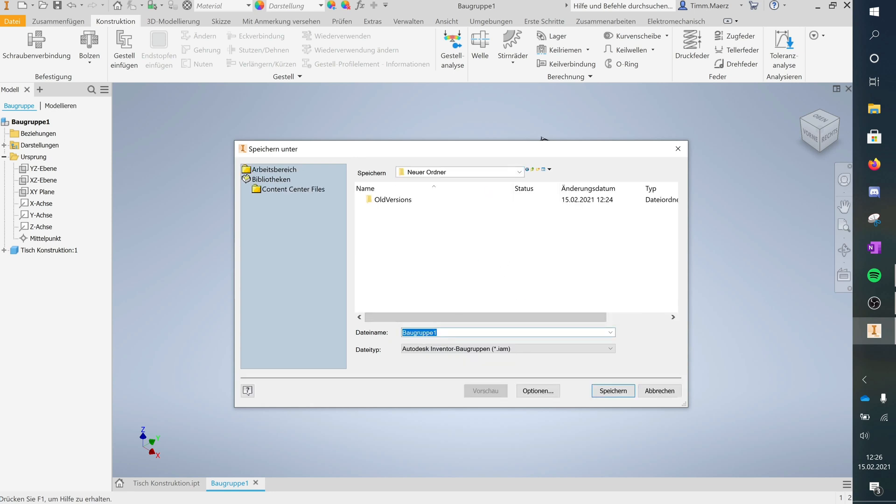
{"action": "type", "text": "Tisch"}
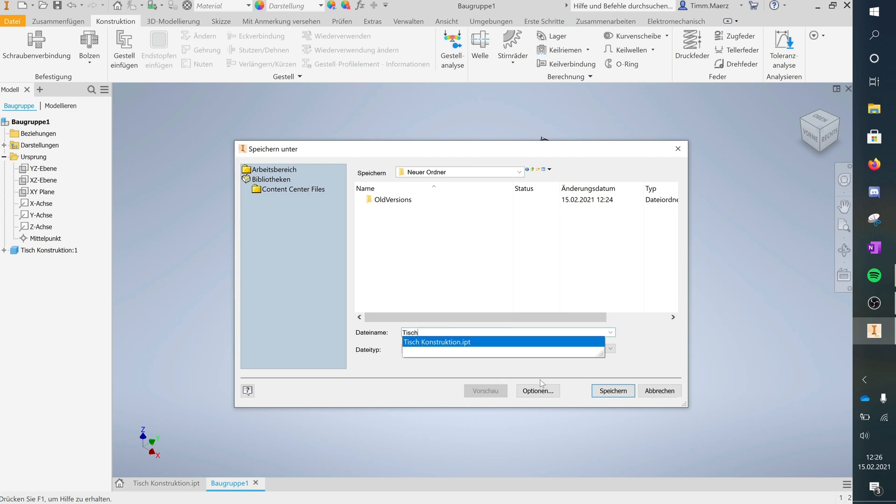
{"action": "left_click", "coordinate": [615, 392]}
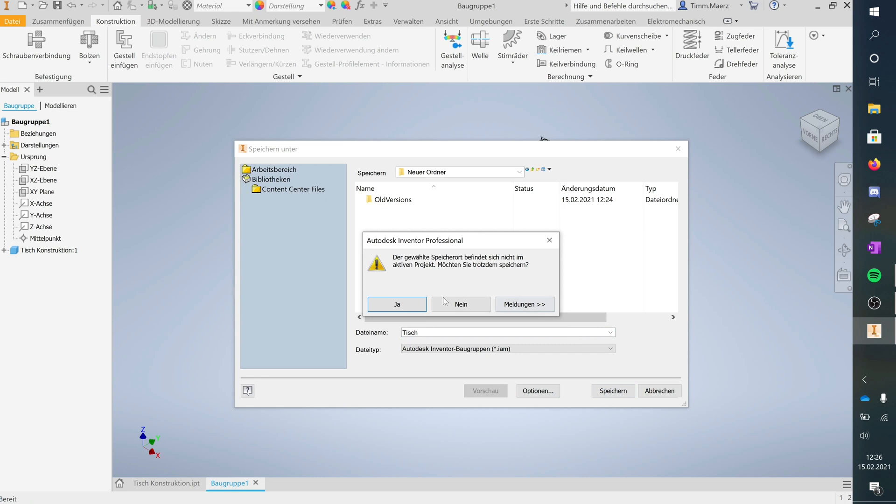
{"action": "left_click", "coordinate": [404, 305]}
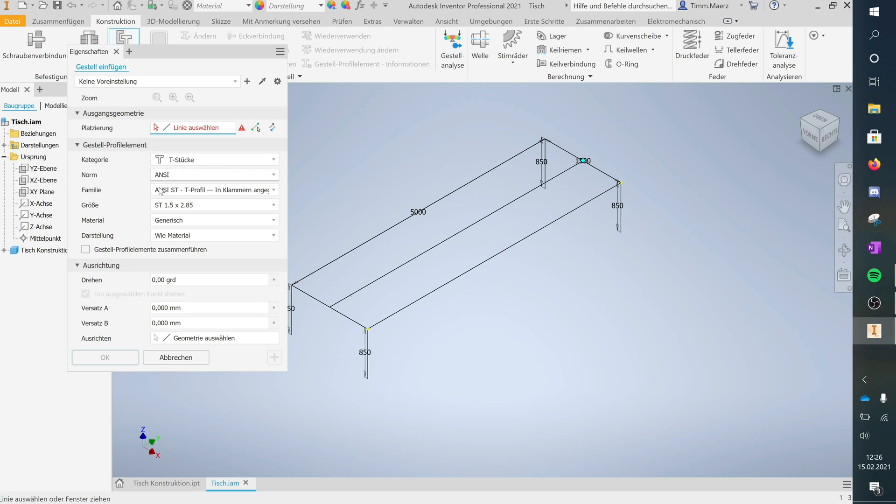
Insert Vierkantrohre (quadratisch/rechteckig) frame members, size 2 x 2 x 1/8, on the four 850 mm leg lines, accepting the default file names
{"action": "left_click", "coordinate": [182, 160]}
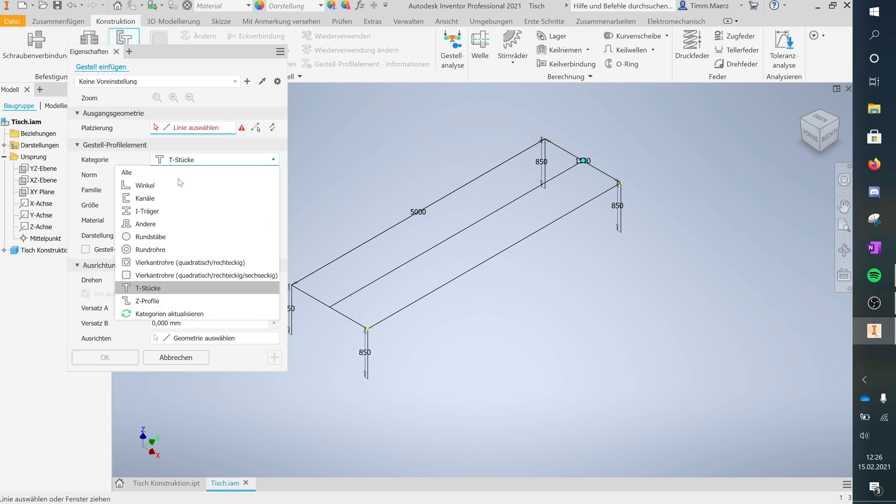
{"action": "left_click", "coordinate": [139, 262]}
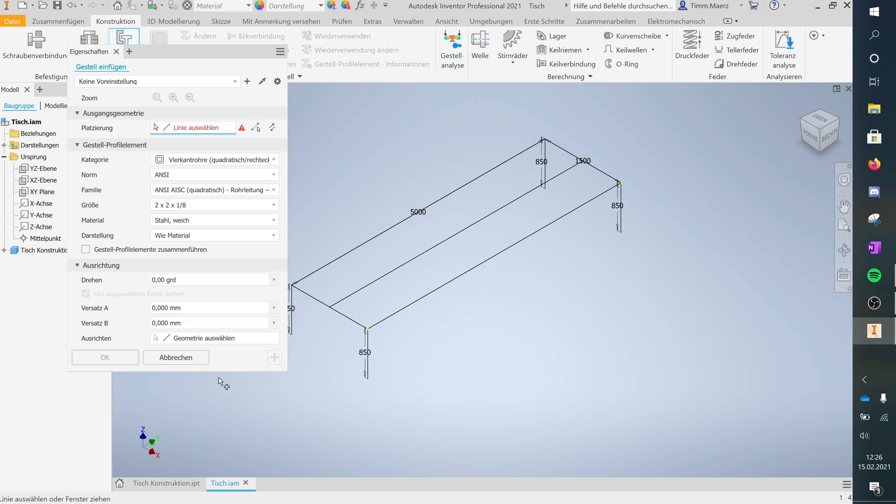
{"action": "left_click", "coordinate": [367, 374]}
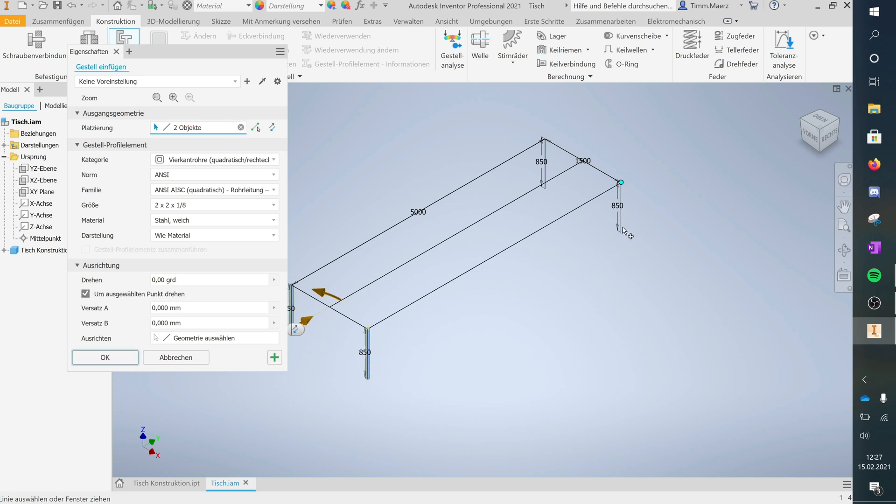
{"action": "left_click", "coordinate": [615, 207]}
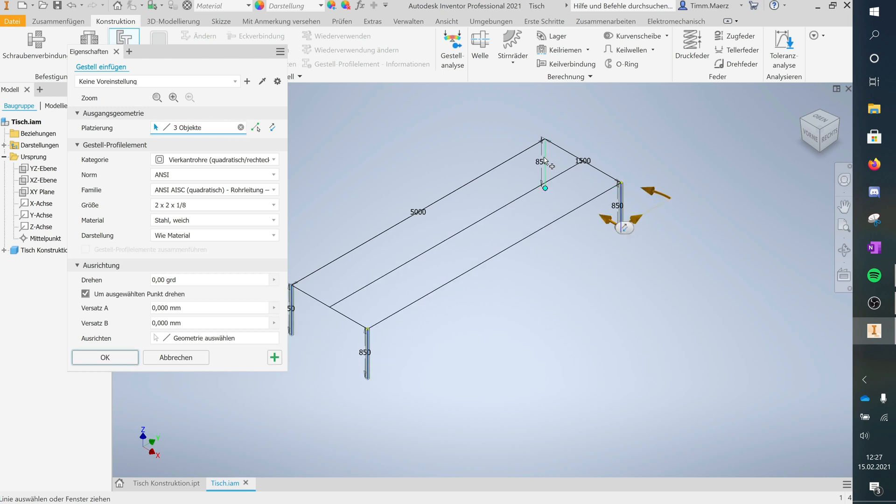
{"action": "left_click", "coordinate": [544, 158]}
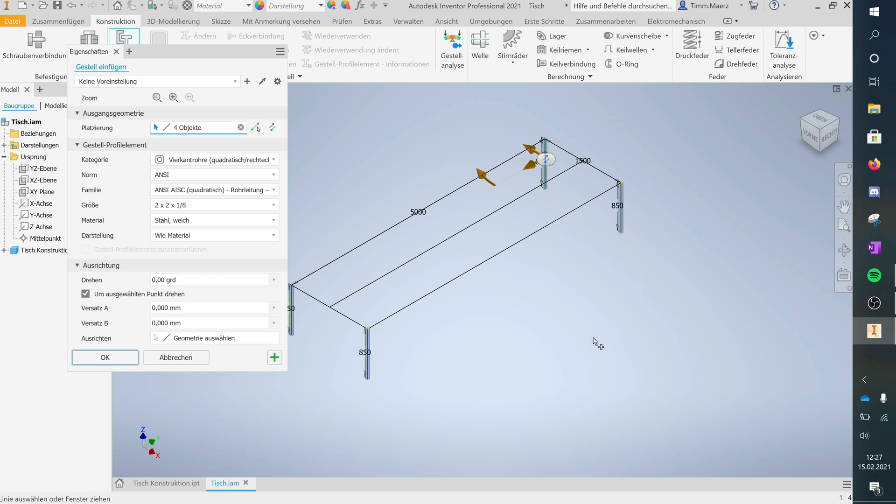
{"action": "left_click", "coordinate": [122, 362]}
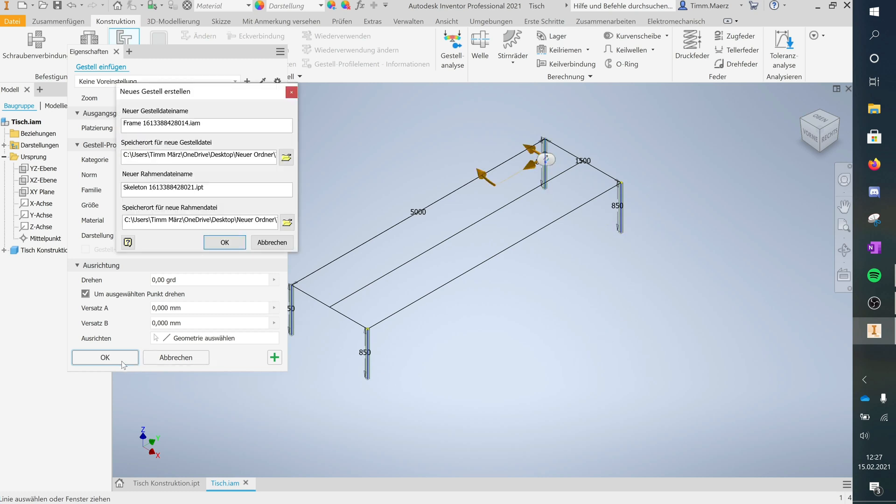
{"action": "left_click", "coordinate": [209, 246]}
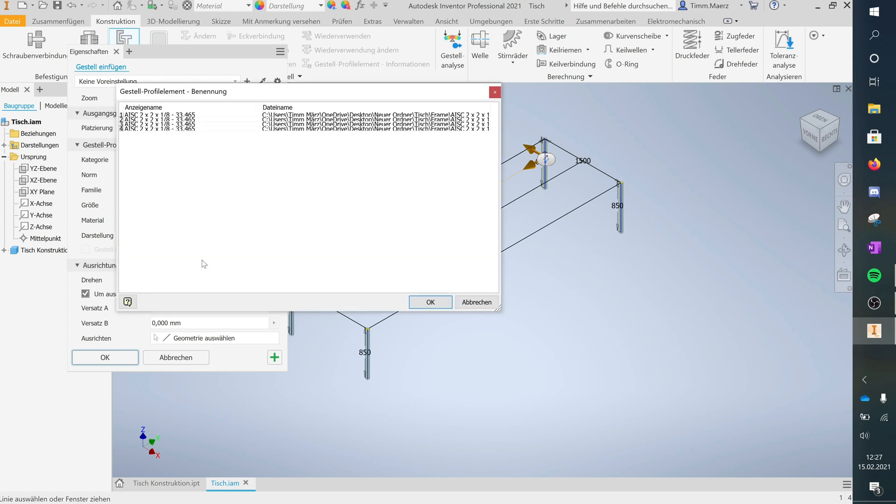
{"action": "left_click", "coordinate": [430, 302]}
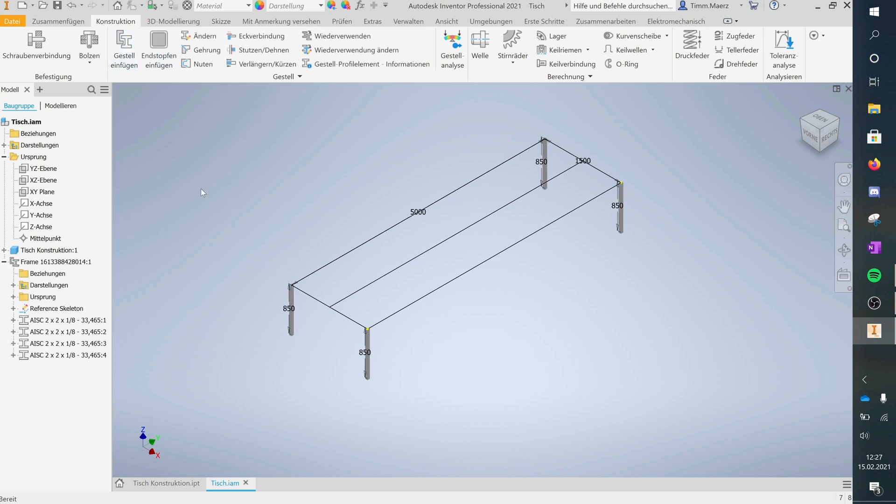
Start another frame insertion with the Kanäle category, size C 3 x 3,5, and select the near short table edge for placement
{"action": "left_click", "coordinate": [125, 52]}
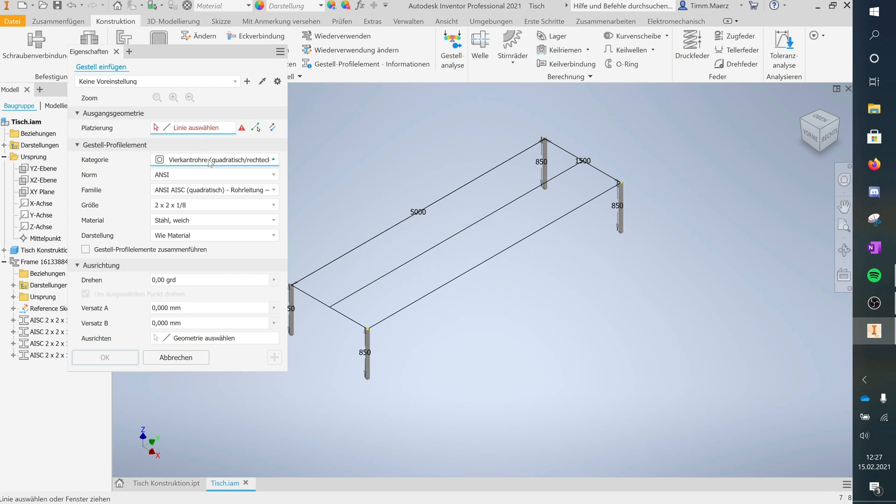
{"action": "left_click", "coordinate": [209, 161]}
{"action": "left_click", "coordinate": [185, 200]}
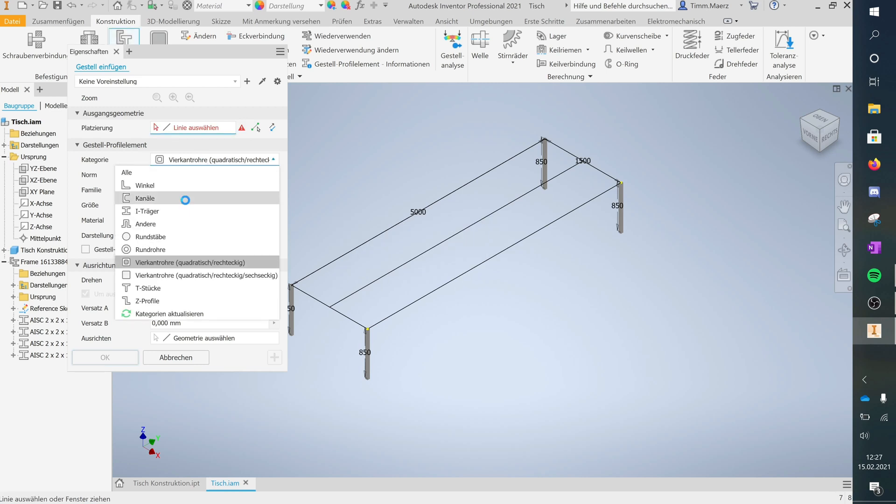
{"action": "left_click", "coordinate": [185, 199]}
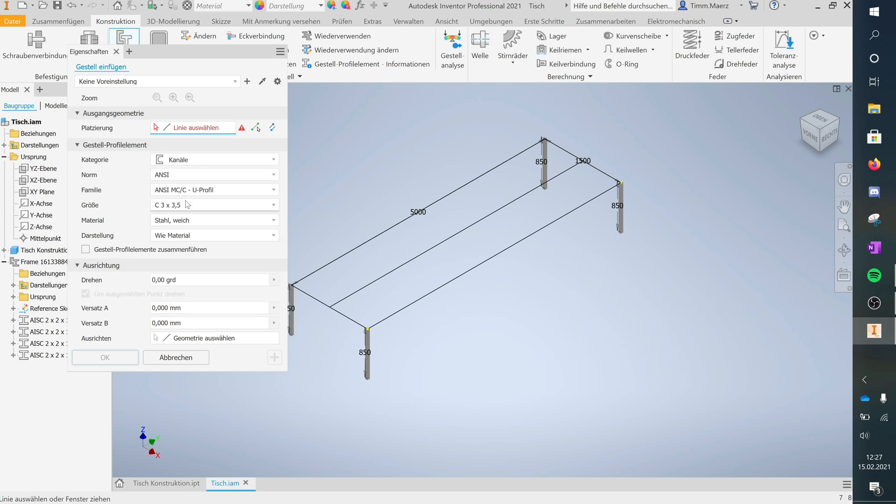
{"action": "scroll", "coordinate": [323, 327], "scroll_direction": "up", "scroll_amount": 5}
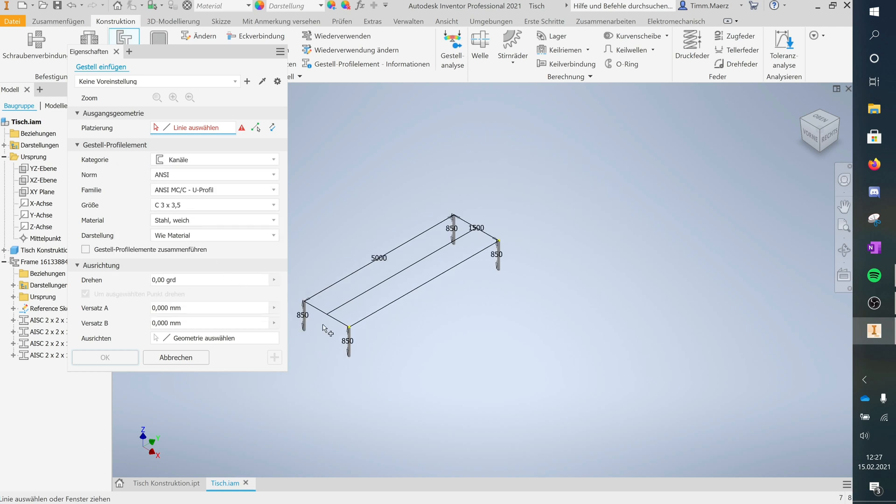
{"action": "scroll", "coordinate": [323, 327], "scroll_direction": "down", "scroll_amount": 6}
{"action": "scroll", "coordinate": [323, 328], "scroll_direction": "down", "scroll_amount": 8}
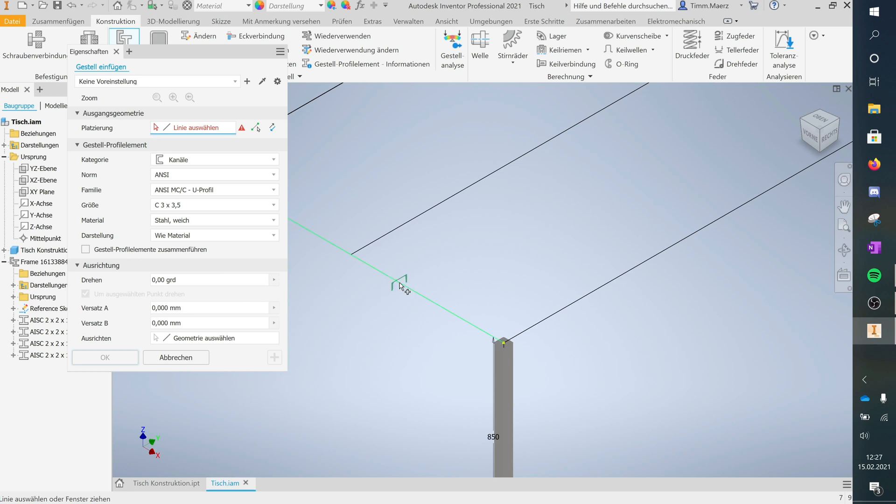
{"action": "left_click", "coordinate": [400, 286]}
Add the opposite 1500 mm table edge to the channel profile placement
{"action": "scroll", "coordinate": [382, 350], "scroll_direction": "down", "scroll_amount": 5}
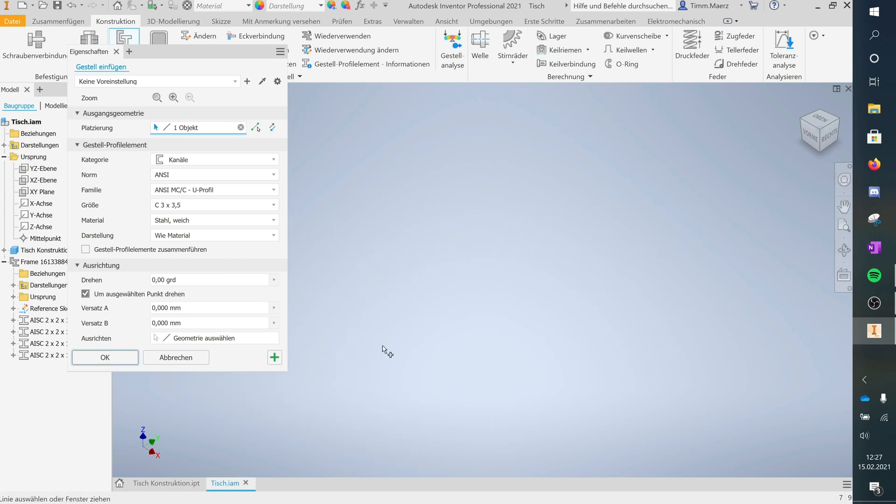
{"action": "scroll", "coordinate": [382, 350], "scroll_direction": "up", "scroll_amount": 6}
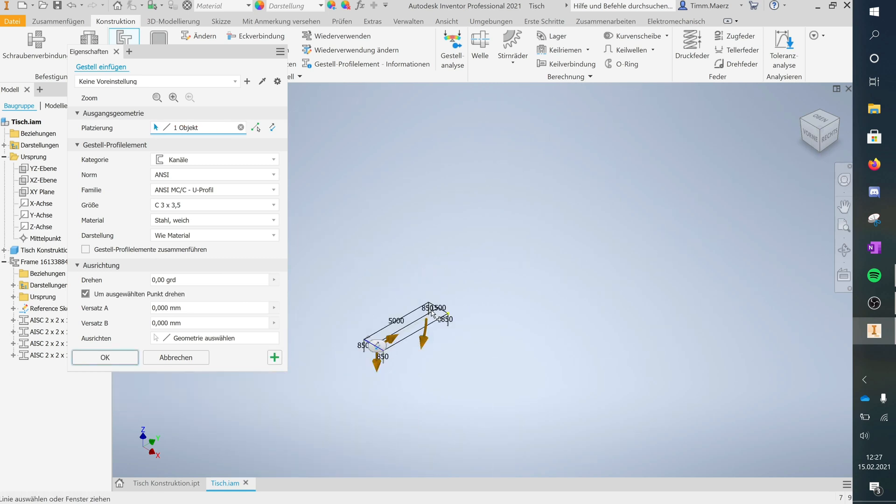
{"action": "scroll", "coordinate": [441, 312], "scroll_direction": "down", "scroll_amount": 4}
{"action": "scroll", "coordinate": [447, 308], "scroll_direction": "down", "scroll_amount": 3}
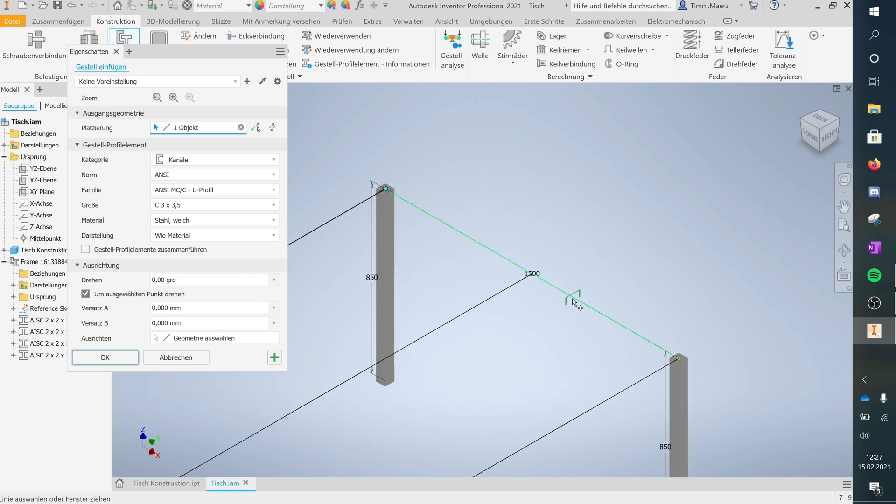
{"action": "left_click", "coordinate": [586, 301]}
{"action": "scroll", "coordinate": [487, 316], "scroll_direction": "down", "scroll_amount": 3}
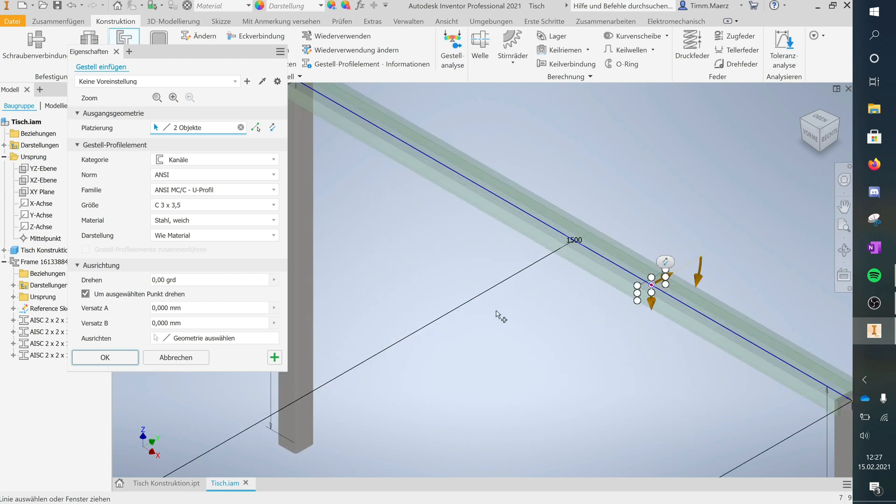
Anchor the C 3 x 3,5 channels at their top centre and insert them on the two short table edges with the default file names
{"action": "left_click", "coordinate": [651, 277]}
{"action": "scroll", "coordinate": [561, 301], "scroll_direction": "up", "scroll_amount": 5}
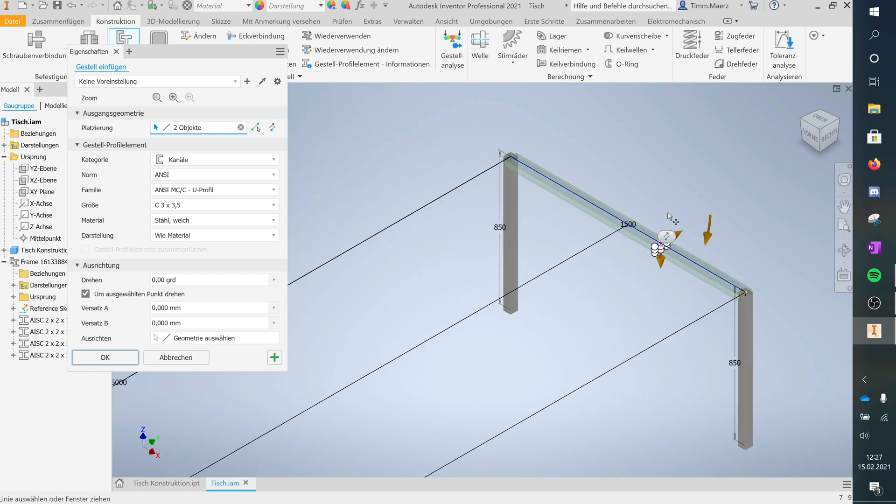
{"action": "scroll", "coordinate": [561, 296], "scroll_direction": "down", "scroll_amount": 3}
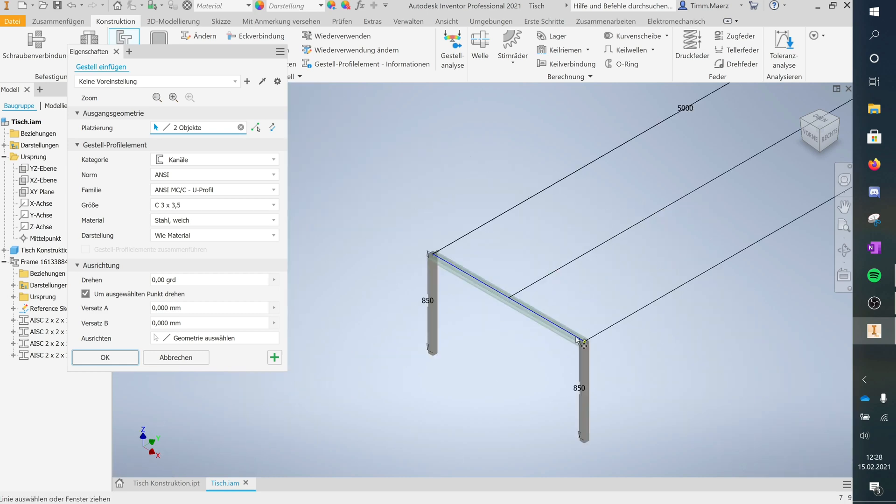
{"action": "scroll", "coordinate": [589, 386], "scroll_direction": "down", "scroll_amount": 3}
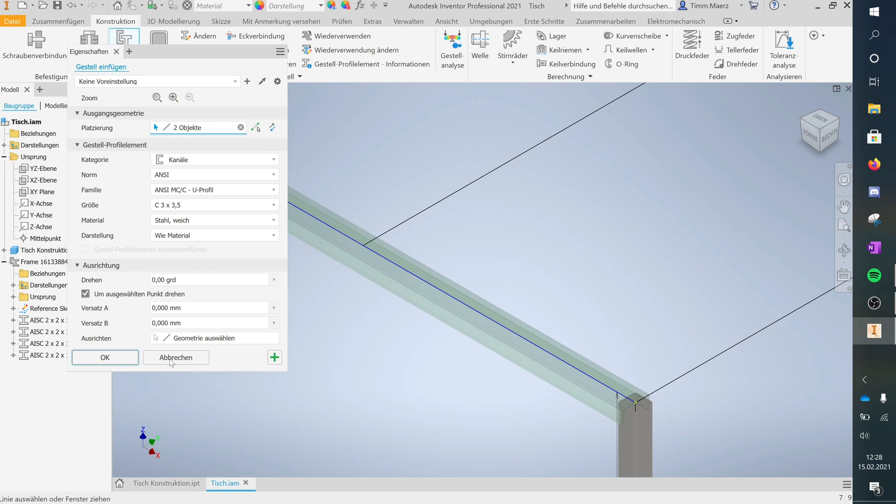
{"action": "key", "text": "Return"}
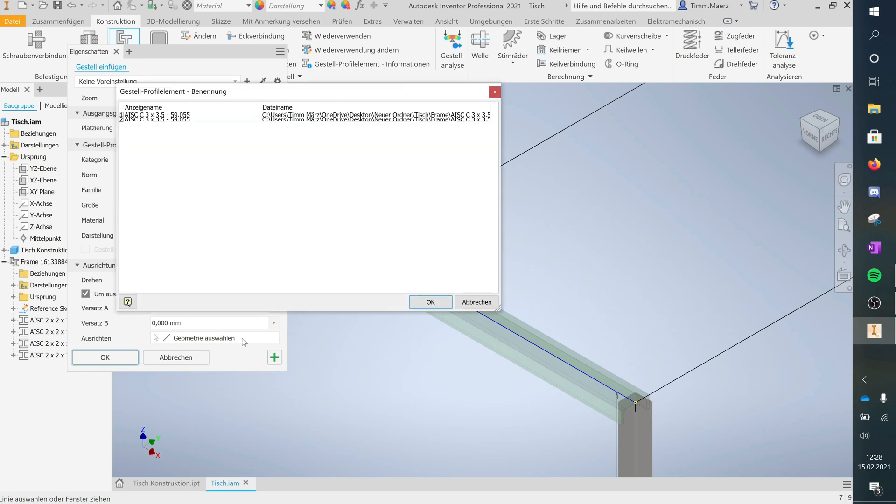
{"action": "left_click", "coordinate": [424, 305]}
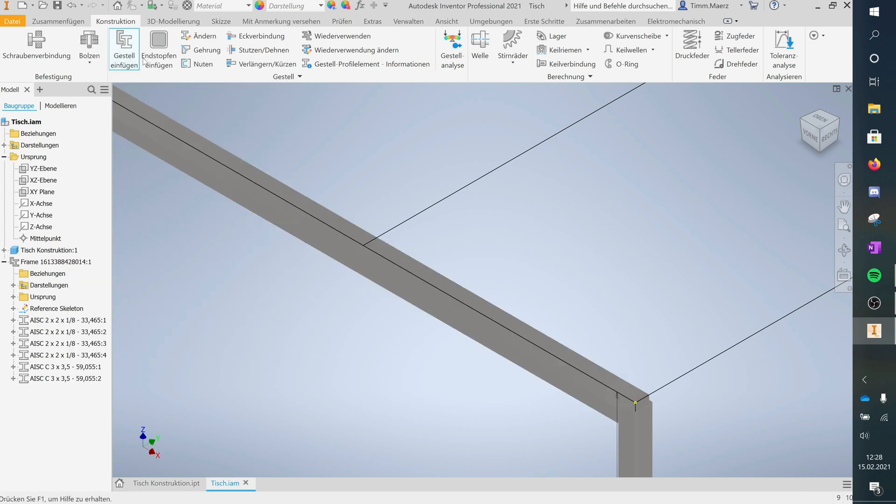
Start another frame insertion with the Winkel category, size L 2 1/2 x 1 1/2 x 3/16, on the near long table edge with reversed direction
{"action": "left_click", "coordinate": [128, 52]}
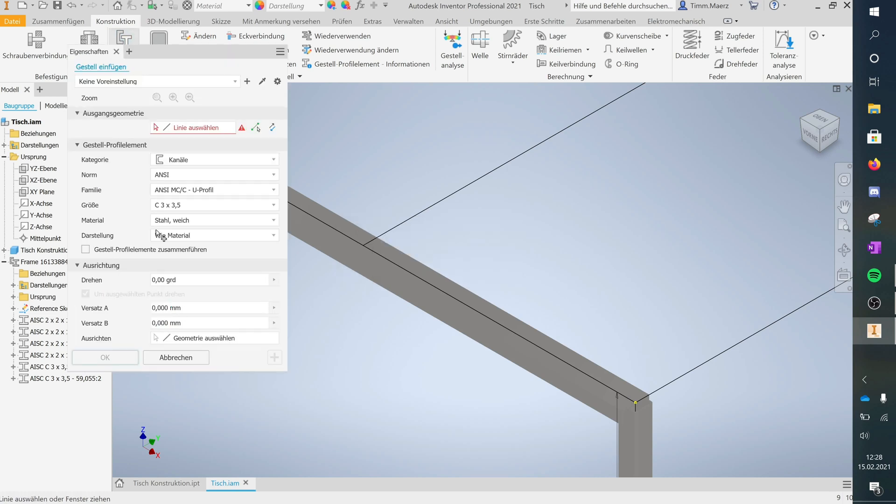
{"action": "left_click", "coordinate": [200, 159]}
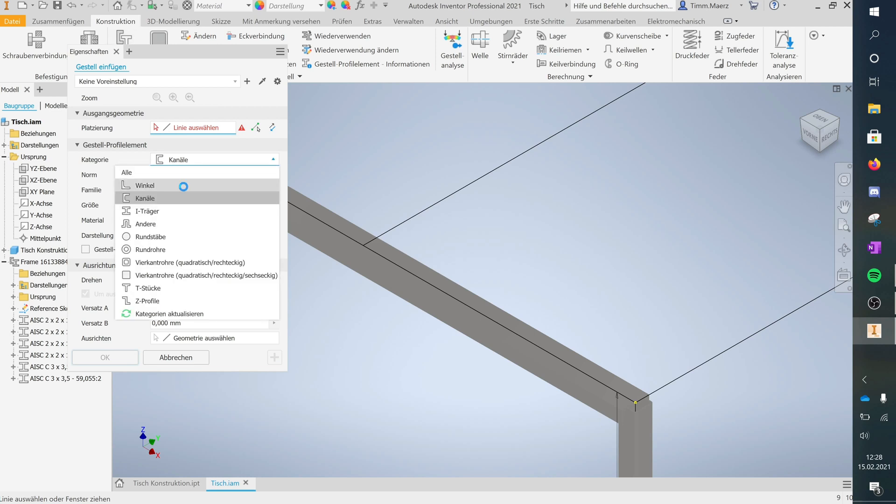
{"action": "left_click", "coordinate": [183, 187]}
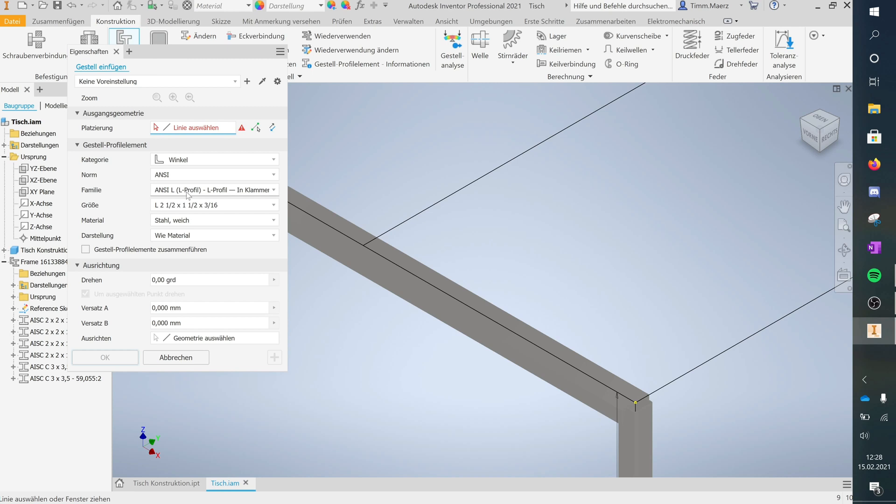
{"action": "left_click", "coordinate": [679, 380]}
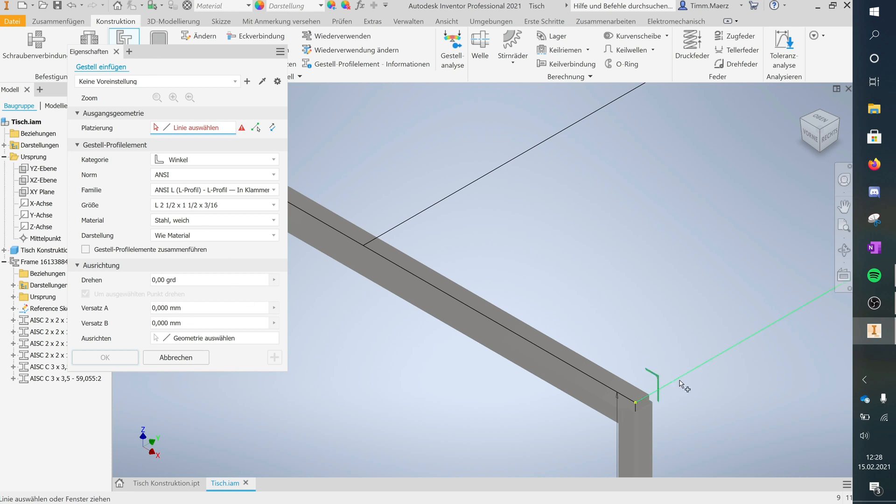
{"action": "left_click", "coordinate": [679, 387]}
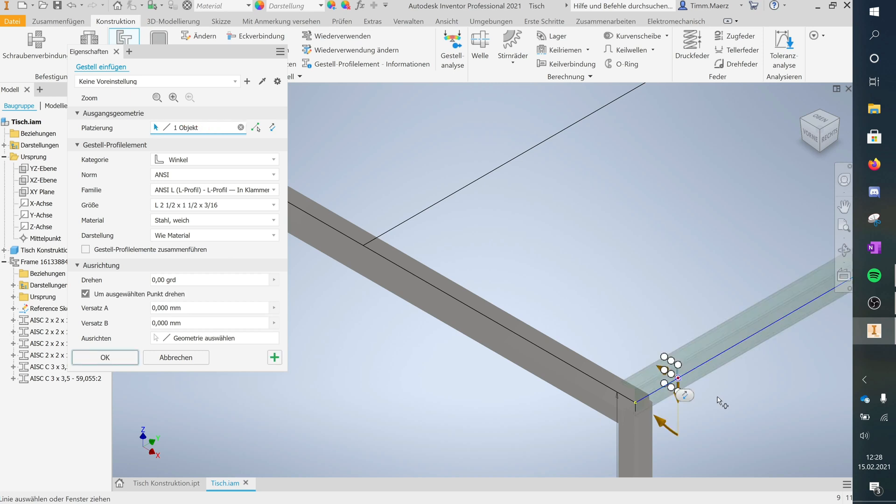
{"action": "middle_click_drag", "start_coordinate": [676, 392], "coordinate": [521, 347]}
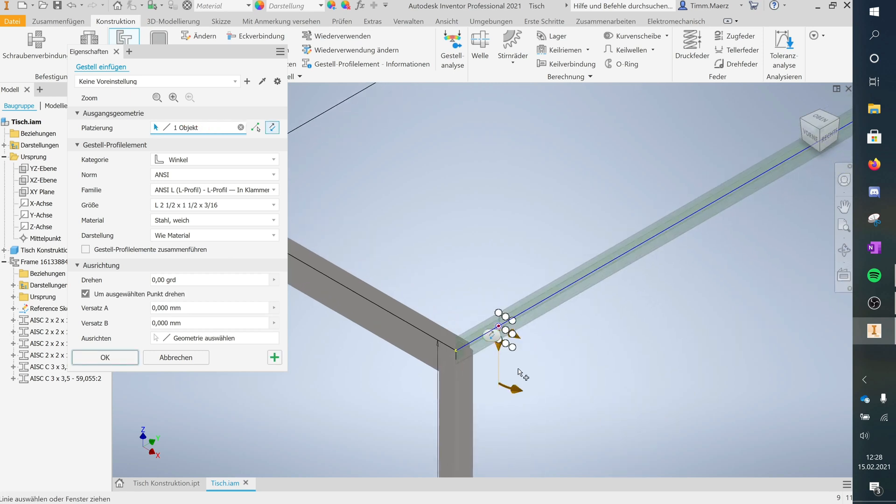
{"action": "scroll", "coordinate": [490, 341], "scroll_direction": "down", "scroll_amount": 5}
{"action": "scroll", "coordinate": [485, 339], "scroll_direction": "up", "scroll_amount": 5}
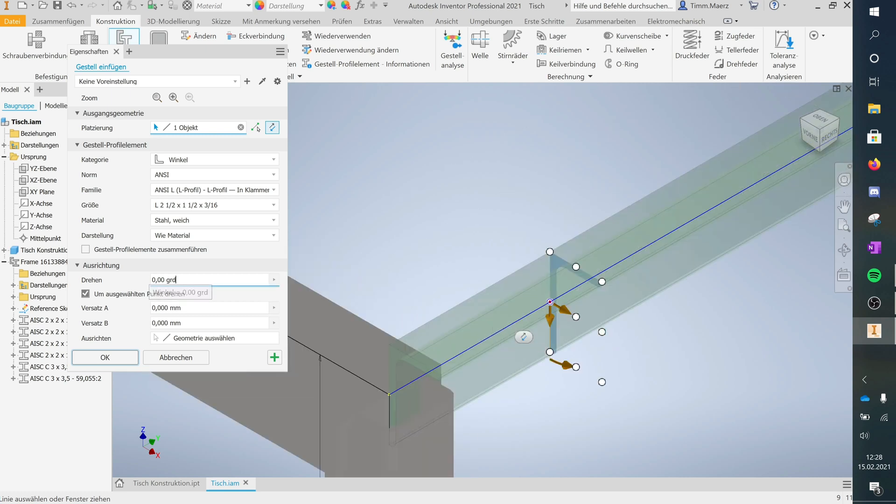
Rotate the angle profile 180 degrees, anchor it at the middle of its horizontal leg, and insert it with the default file name
{"action": "left_click", "coordinate": [219, 280]}
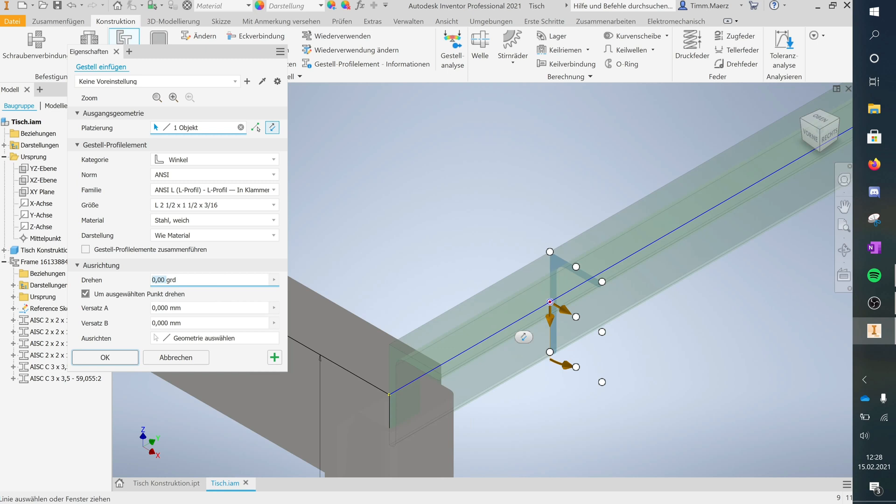
{"action": "type", "text": "180"}
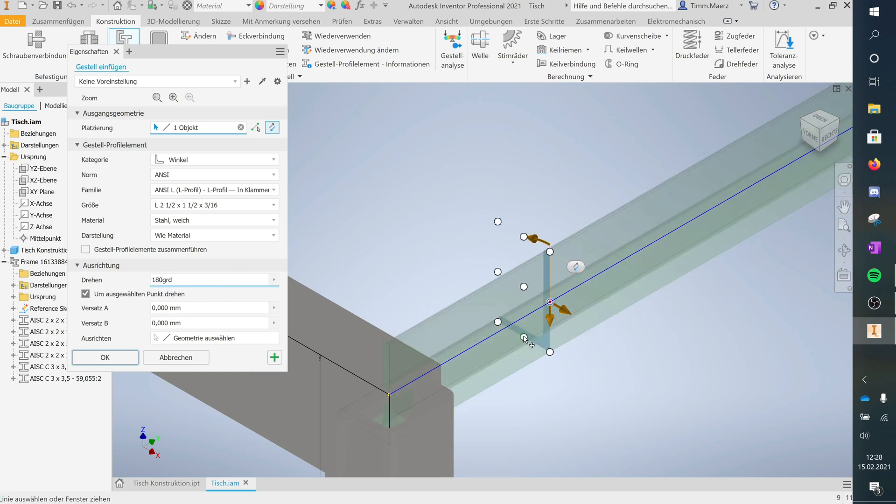
{"action": "left_click", "coordinate": [523, 337]}
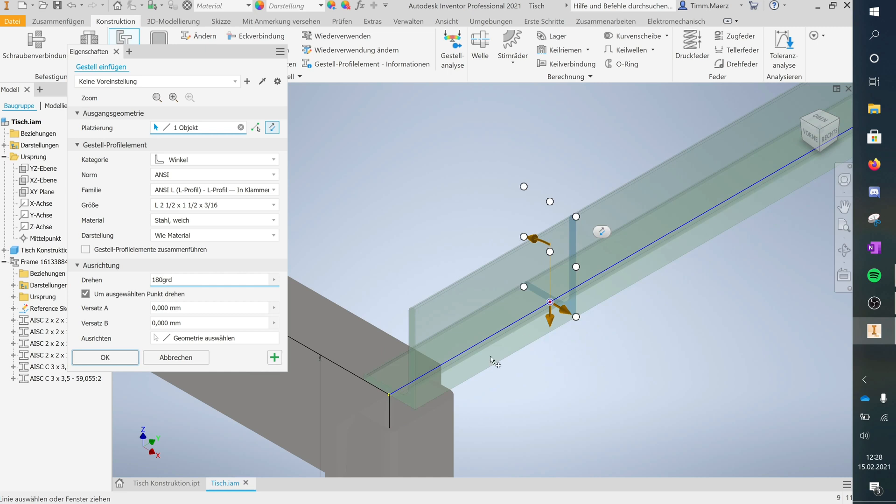
{"action": "left_click", "coordinate": [118, 359]}
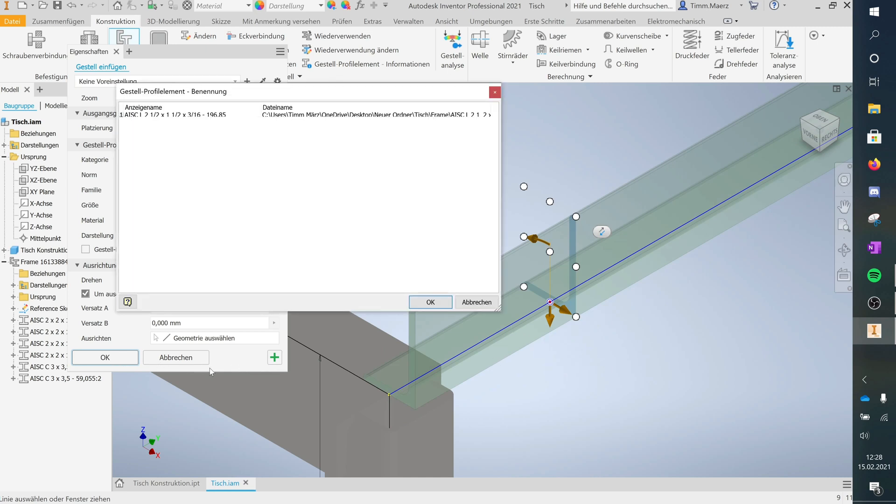
{"action": "left_click", "coordinate": [431, 302]}
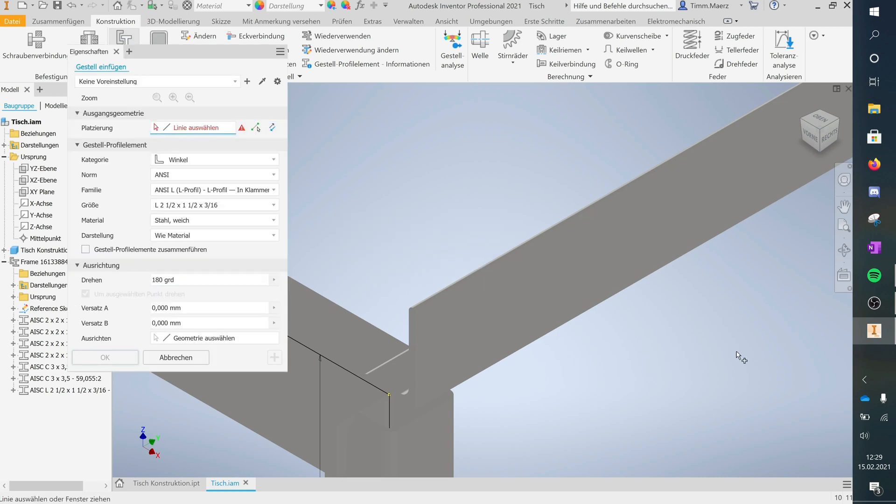
Insert the same L 2 1/2 x 1 1/2 x 3/16 angle profile on the opposite long table edge, accepting the default file name
{"action": "scroll", "coordinate": [736, 351], "scroll_direction": "up", "scroll_amount": 3}
{"action": "scroll", "coordinate": [736, 351], "scroll_direction": "down", "scroll_amount": 5}
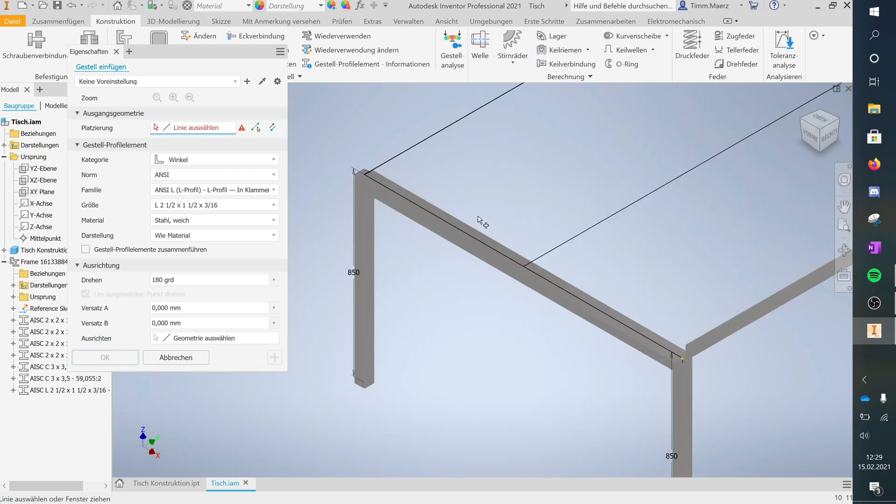
{"action": "left_click", "coordinate": [415, 144]}
{"action": "scroll", "coordinate": [413, 136], "scroll_direction": "down", "scroll_amount": 2}
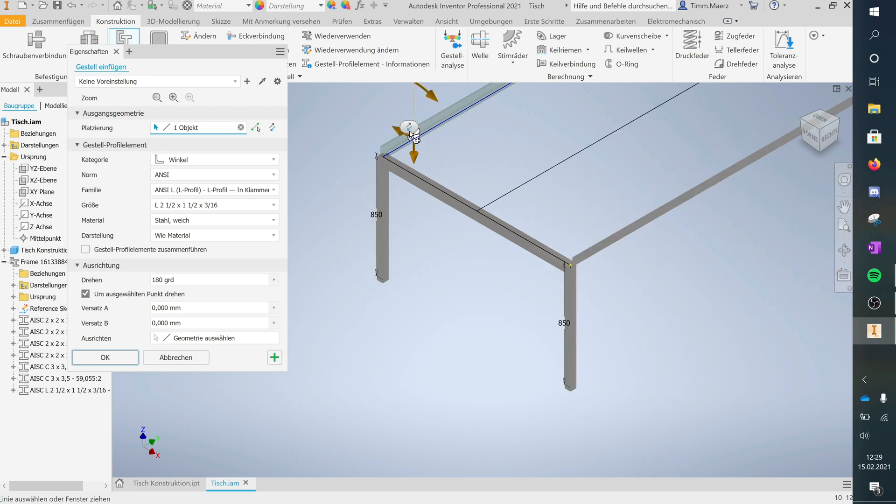
{"action": "scroll", "coordinate": [413, 136], "scroll_direction": "up", "scroll_amount": 3}
{"action": "middle_click_drag", "start_coordinate": [317, 298], "coordinate": [479, 285]}
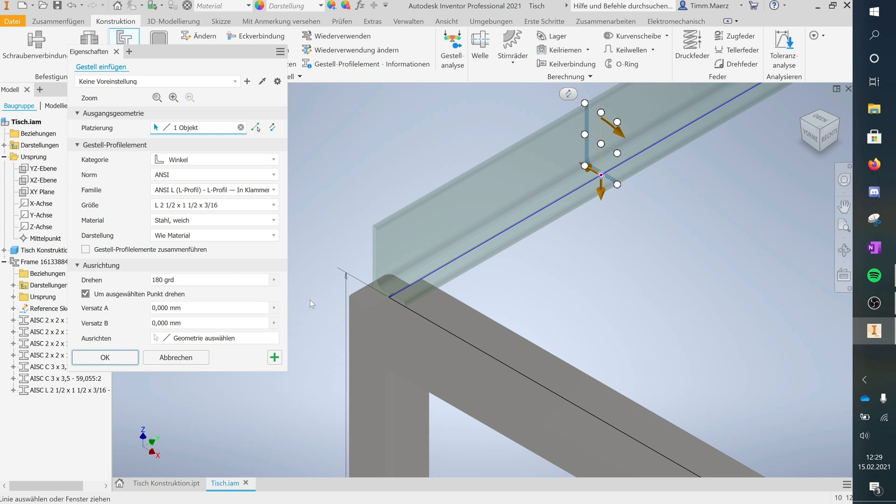
{"action": "left_click", "coordinate": [426, 301]}
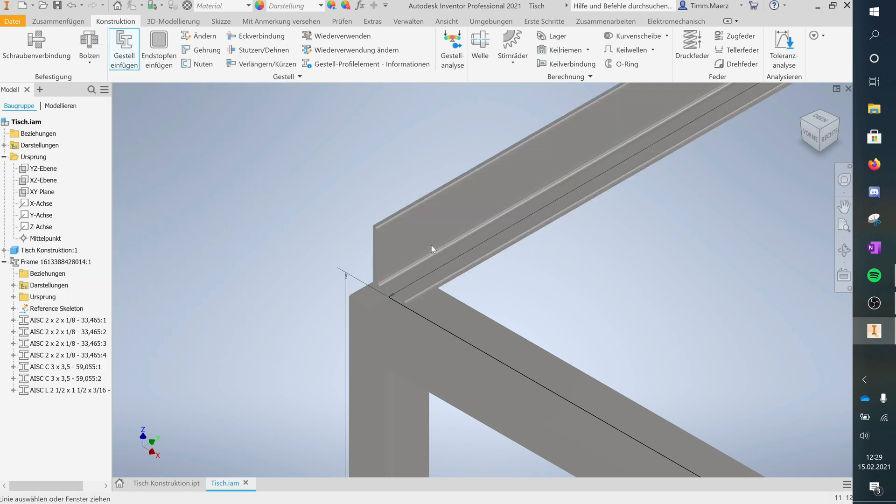
Start a frame insertion with the T-Stücke category, size ST 1.5 x 2.85, and place it on the table's lengthwise centre line
{"action": "scroll", "coordinate": [334, 241], "scroll_direction": "up", "scroll_amount": 2}
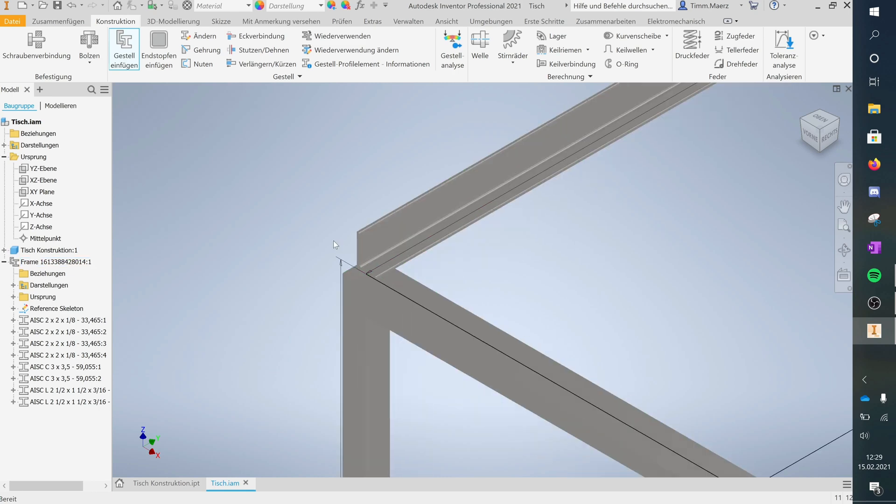
{"action": "scroll", "coordinate": [333, 241], "scroll_direction": "down", "scroll_amount": 3}
{"action": "scroll", "coordinate": [333, 241], "scroll_direction": "up", "scroll_amount": 4}
{"action": "scroll", "coordinate": [333, 240], "scroll_direction": "up", "scroll_amount": 5}
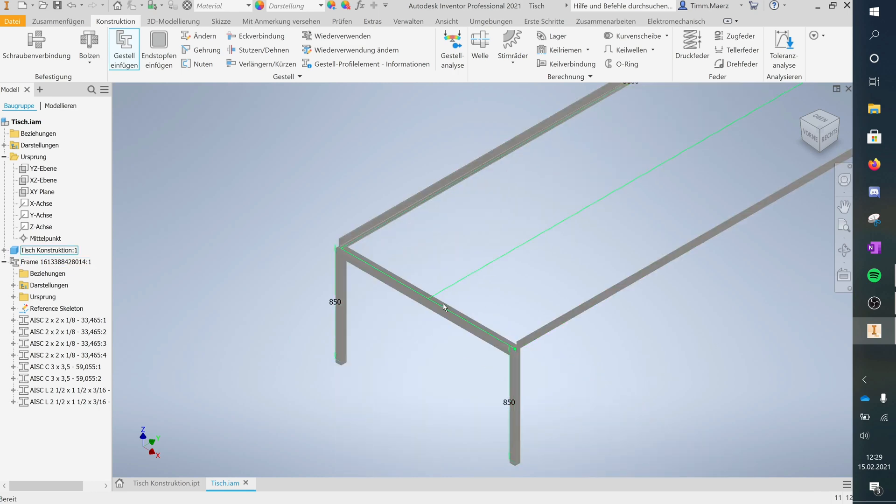
{"action": "scroll", "coordinate": [422, 281], "scroll_direction": "down", "scroll_amount": 4}
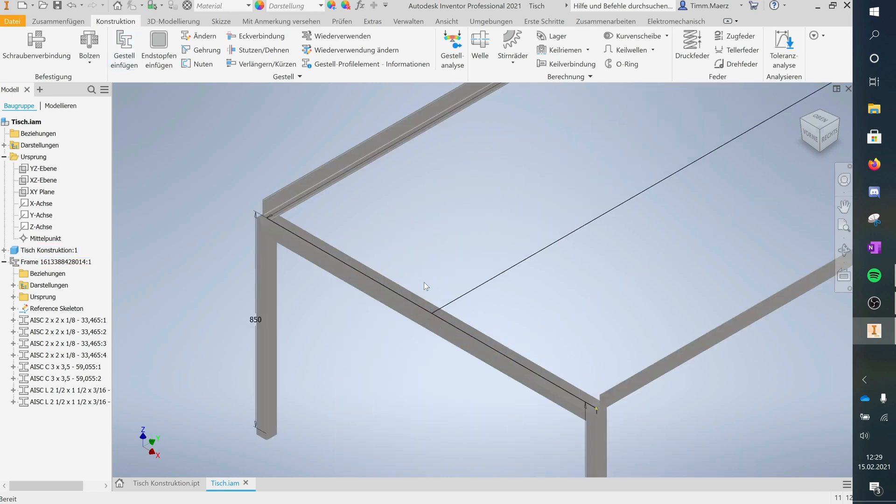
{"action": "left_click", "coordinate": [123, 57]}
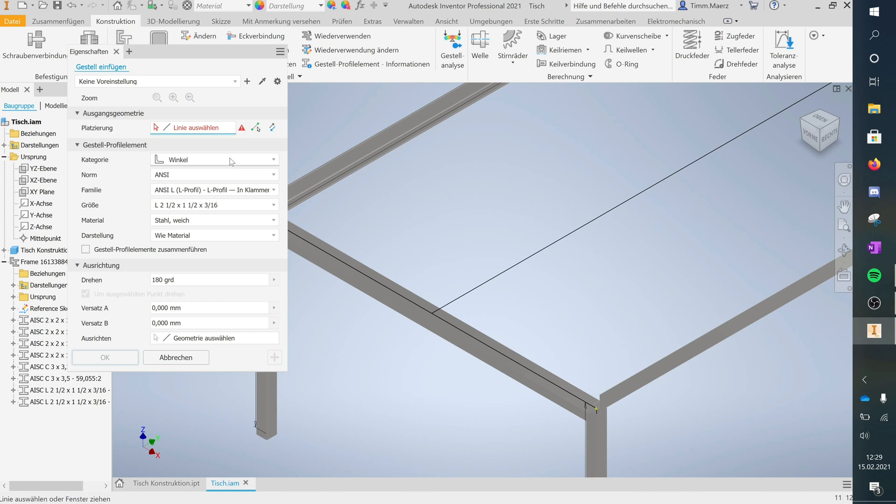
{"action": "left_click", "coordinate": [232, 160]}
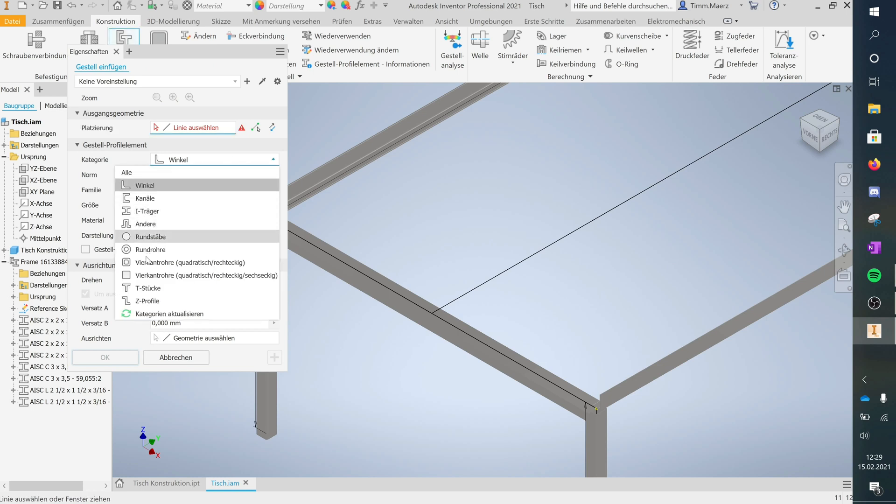
{"action": "left_click", "coordinate": [158, 288]}
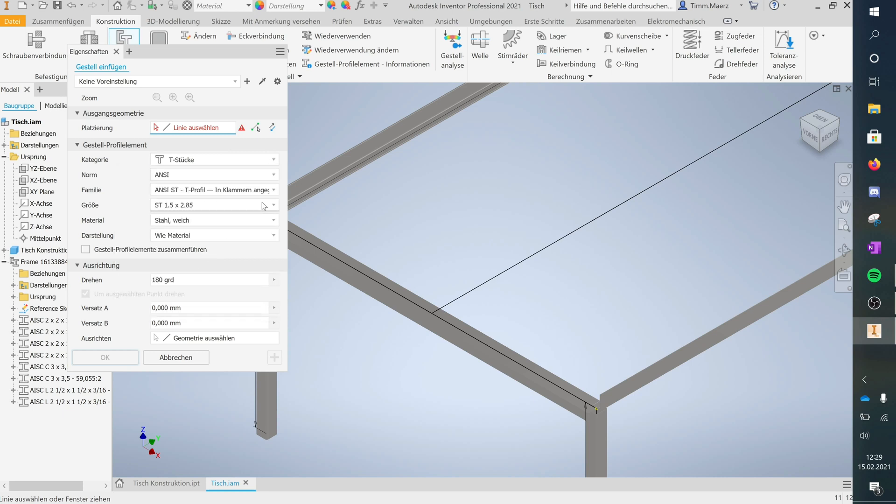
{"action": "left_click", "coordinate": [508, 269]}
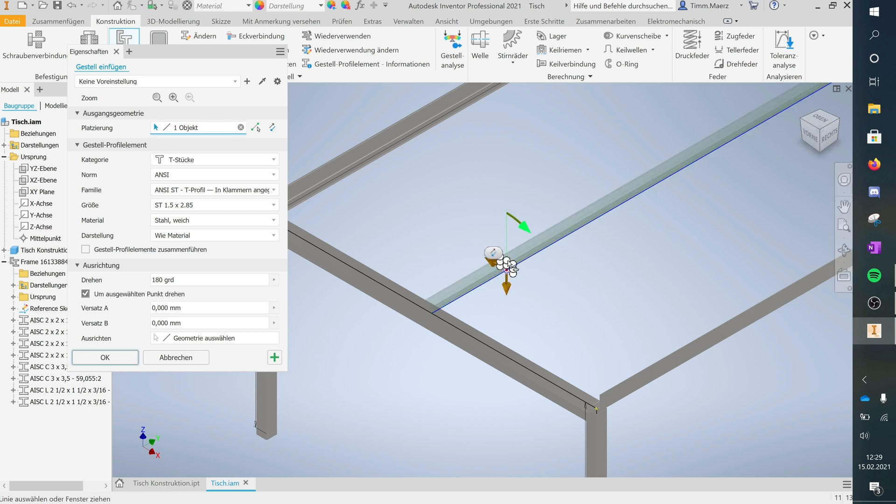
Set the T profile's rotation to 0 degrees and anchor it at the bottom centre of its flange
{"action": "left_click", "coordinate": [201, 279]}
{"action": "key", "text": "ctrl+a"}
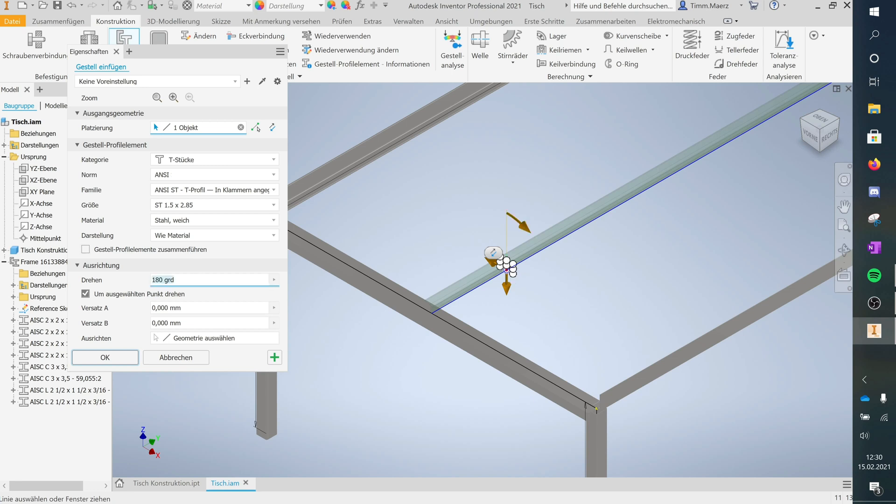
{"action": "type", "text": "0"}
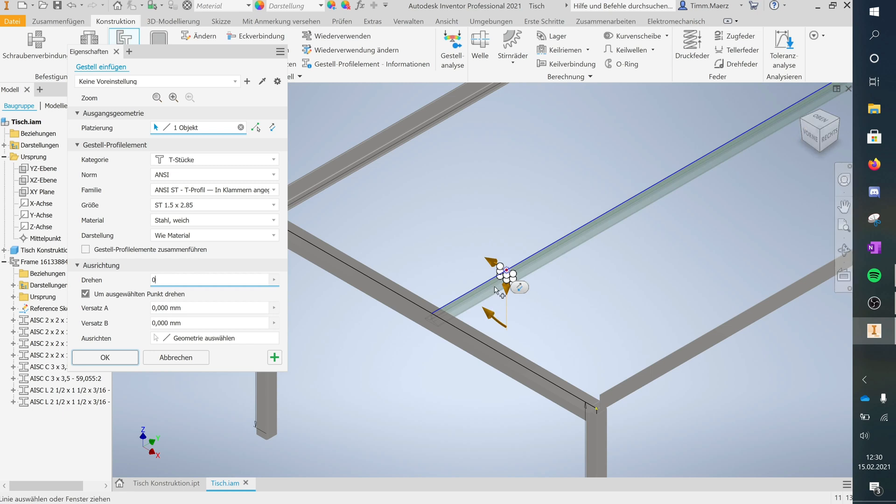
{"action": "left_click", "coordinate": [507, 279]}
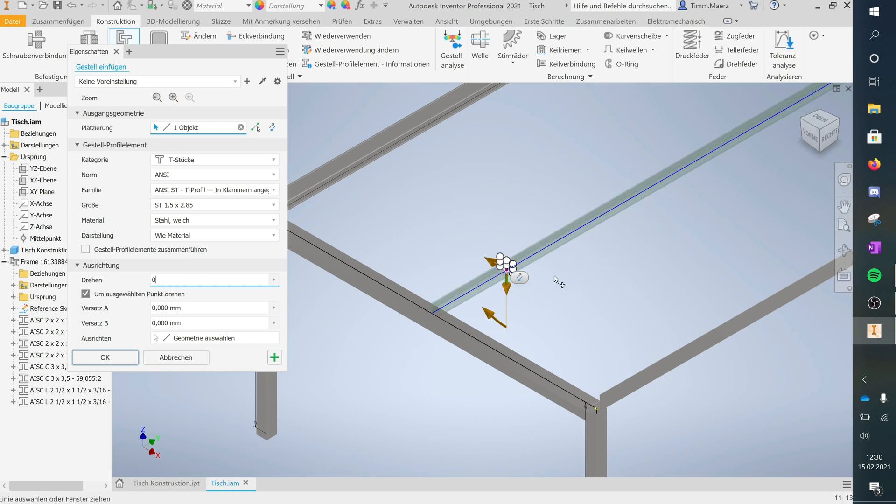
Examine from the front how the T profile sits on the cross channel compared with the angle profile at the corner
{"action": "left_click", "coordinate": [812, 140]}
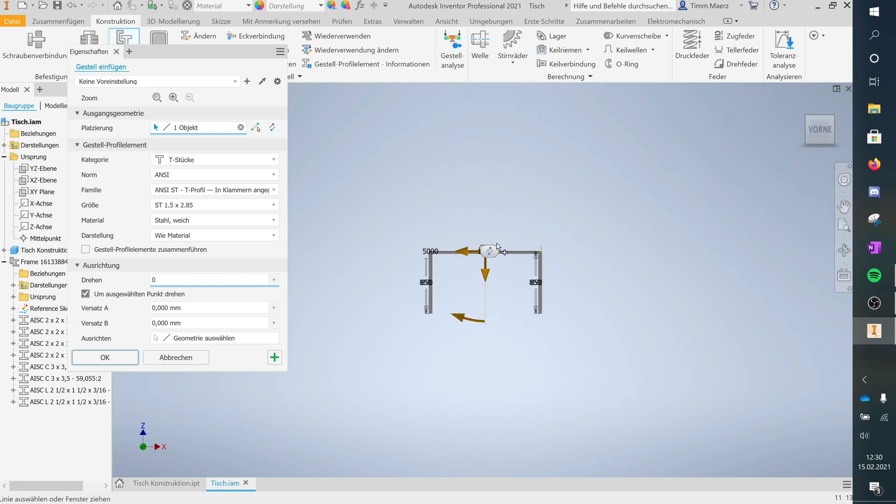
{"action": "scroll", "coordinate": [494, 246], "scroll_direction": "down", "scroll_amount": 2}
{"action": "scroll", "coordinate": [480, 252], "scroll_direction": "up", "scroll_amount": 6}
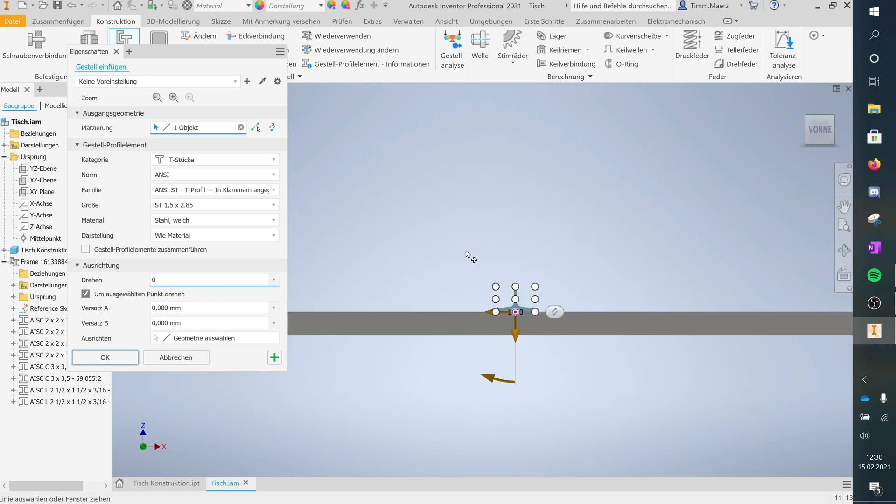
{"action": "middle_click_drag", "start_coordinate": [625, 280], "coordinate": [481, 281]}
{"action": "scroll", "coordinate": [462, 282], "scroll_direction": "up", "scroll_amount": 3}
{"action": "scroll", "coordinate": [468, 285], "scroll_direction": "down", "scroll_amount": 4}
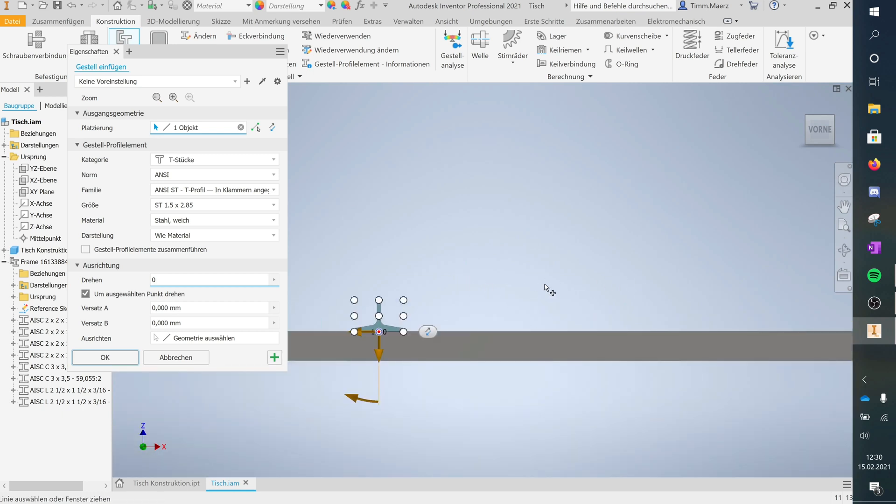
{"action": "scroll", "coordinate": [468, 287], "scroll_direction": "down", "scroll_amount": 2}
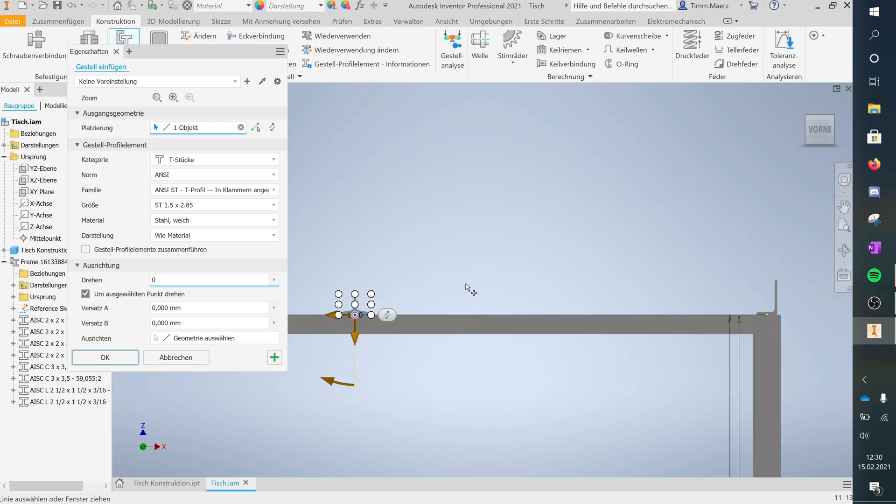
Change the T profile's size to ST 3 x 6.25 and insert it on the table's centre line, accepting the default file name
{"action": "left_click", "coordinate": [266, 205]}
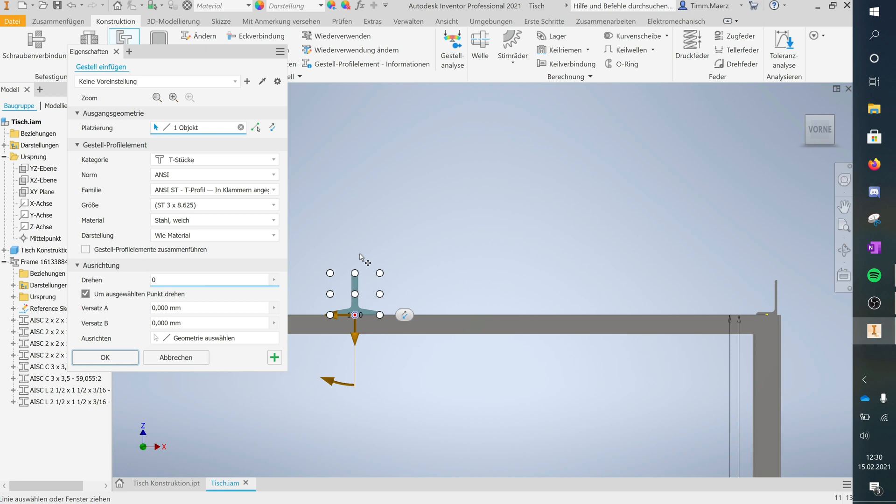
{"action": "left_click", "coordinate": [261, 207]}
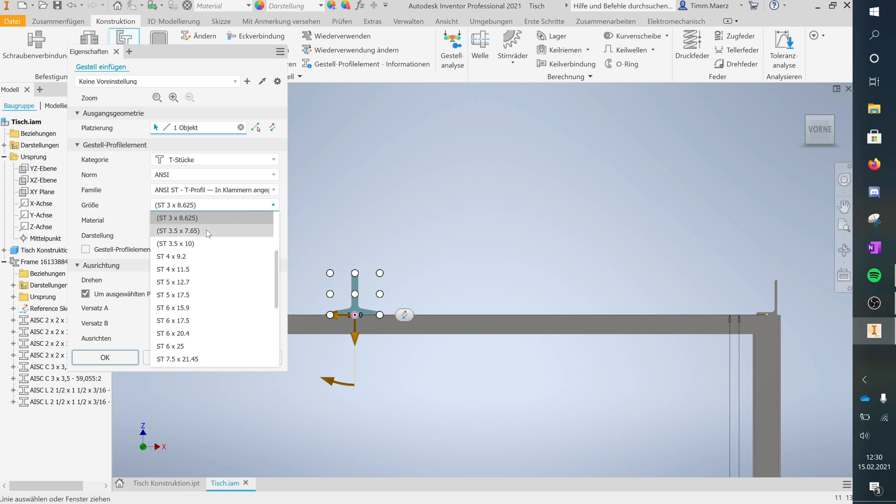
{"action": "scroll", "coordinate": [210, 230], "scroll_direction": "up", "scroll_amount": 1}
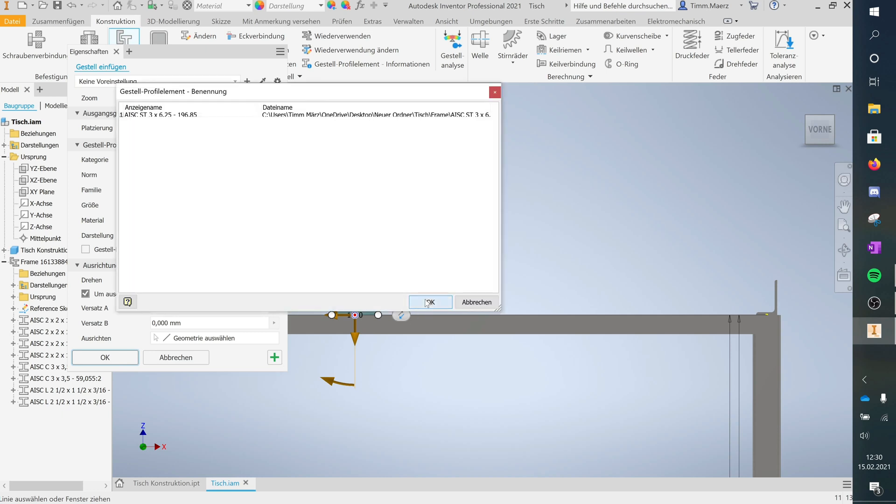
{"action": "left_click", "coordinate": [424, 301]}
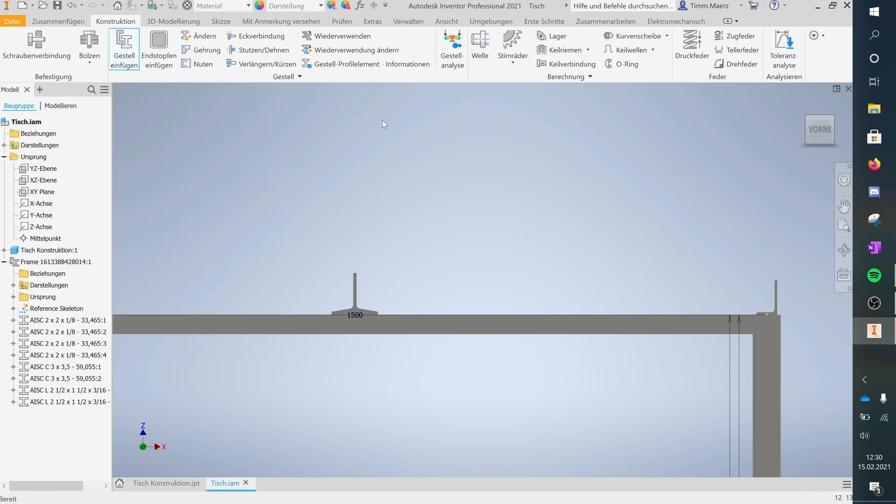
Save the Tisch assembly together with all its dependent files and create a new part file
{"action": "left_click", "coordinate": [58, 5]}
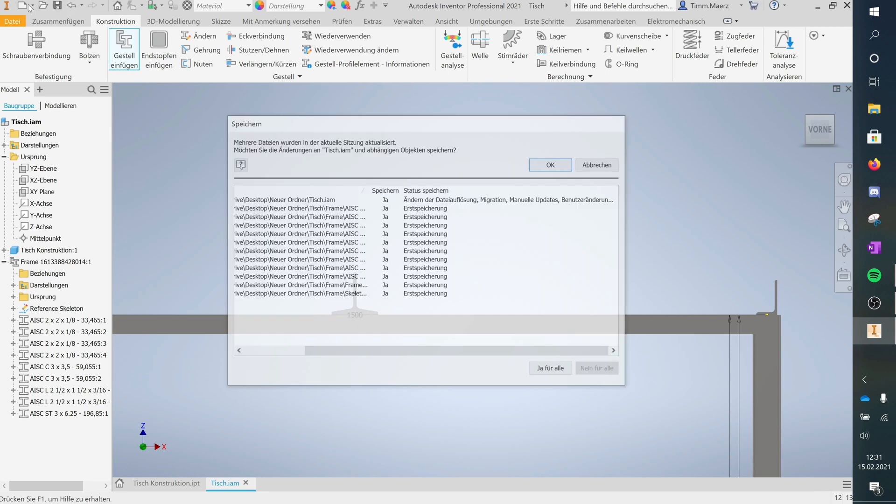
{"action": "left_click", "coordinate": [545, 164]}
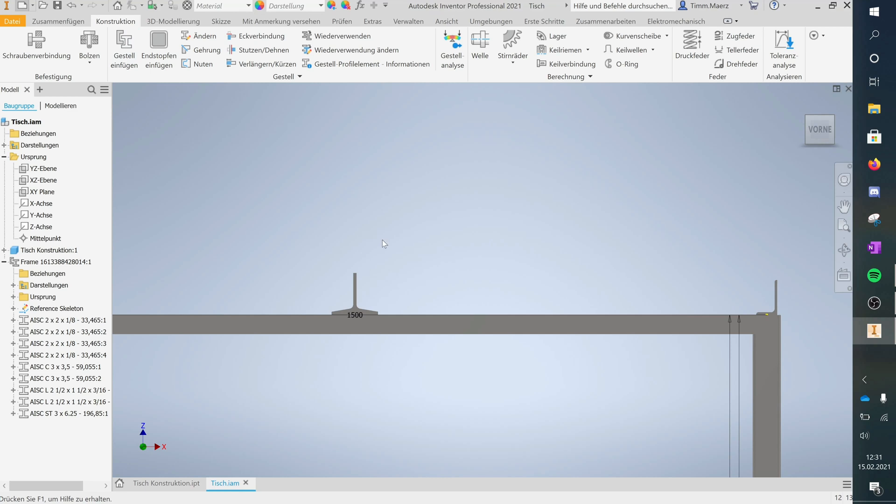
{"action": "double_click", "coordinate": [387, 140]}
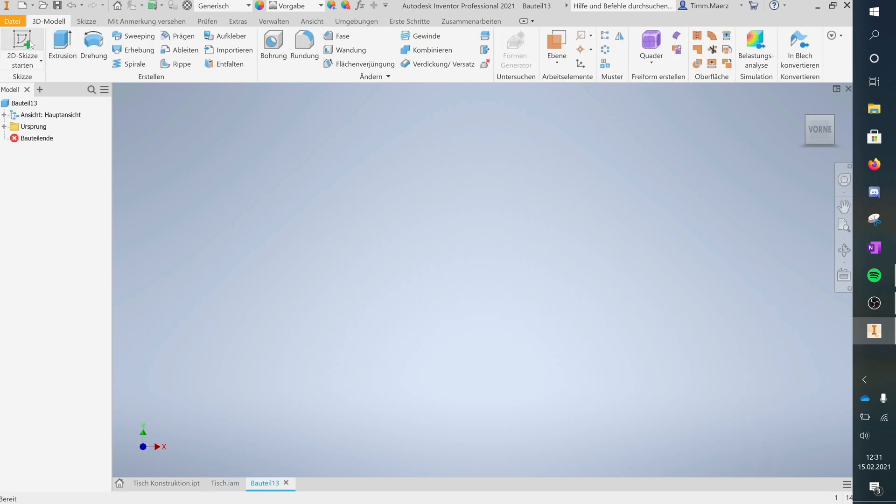
Start a 2D sketch on the YZ plane and draw a two-point rectangle about 44 mm wide and 6.7 mm high around the origin
{"action": "left_click", "coordinate": [28, 40]}
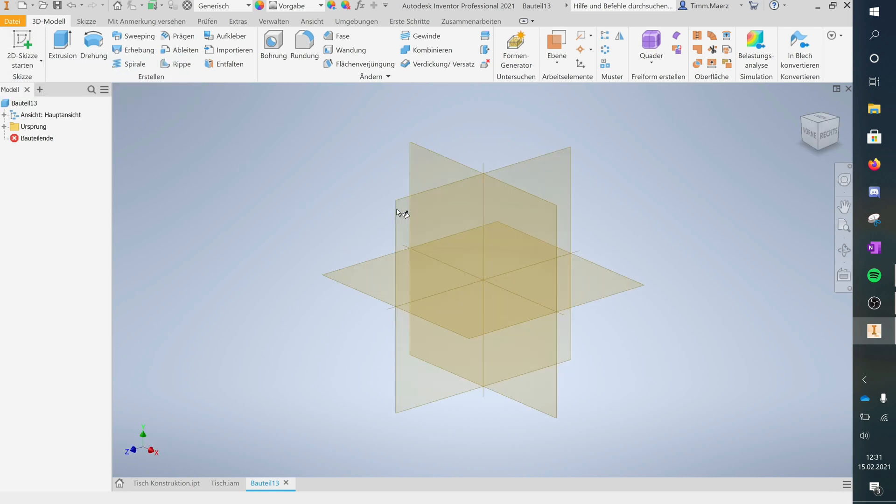
{"action": "left_click", "coordinate": [391, 203]}
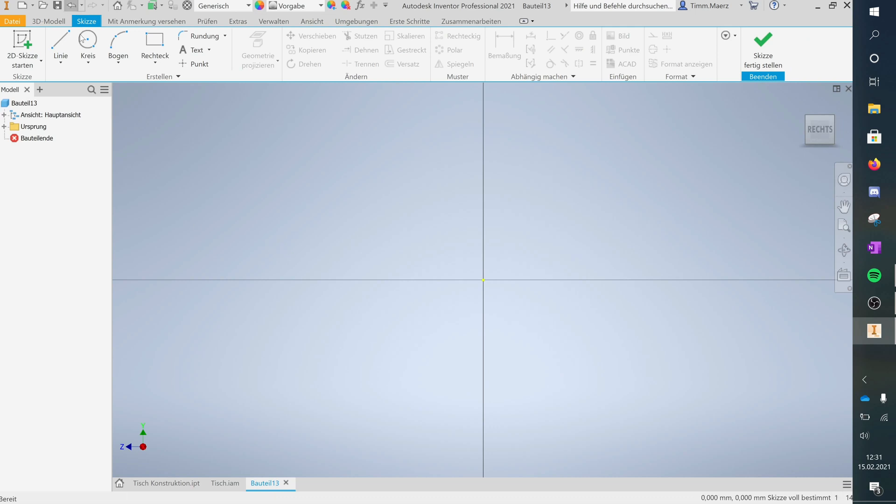
{"action": "left_click", "coordinate": [154, 43]}
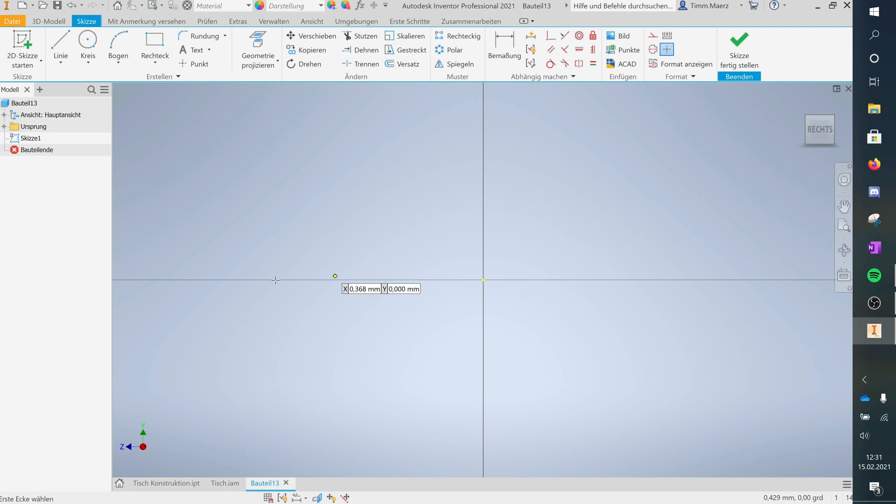
{"action": "left_click", "coordinate": [242, 294]}
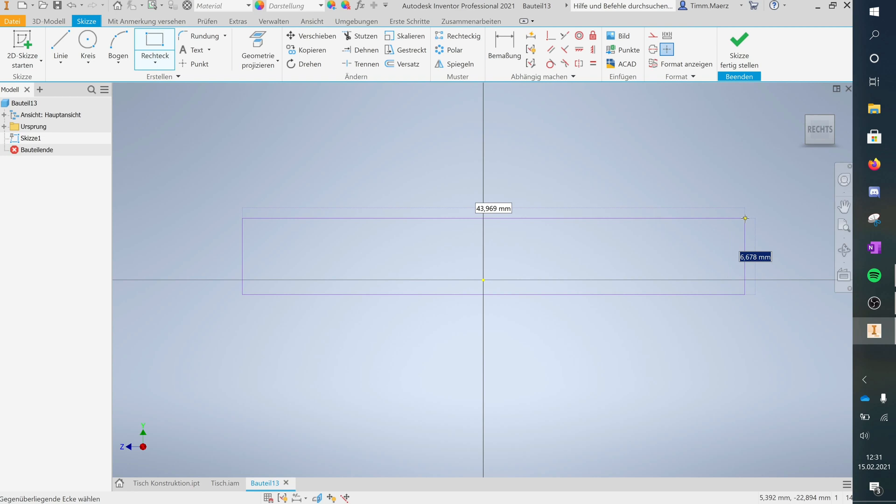
{"action": "left_click", "coordinate": [745, 218]}
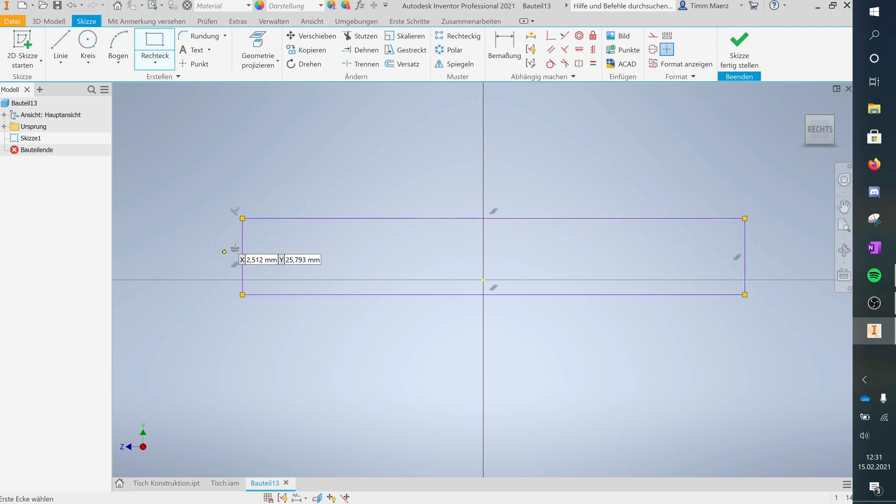
{"action": "right_click", "coordinate": [267, 170]}
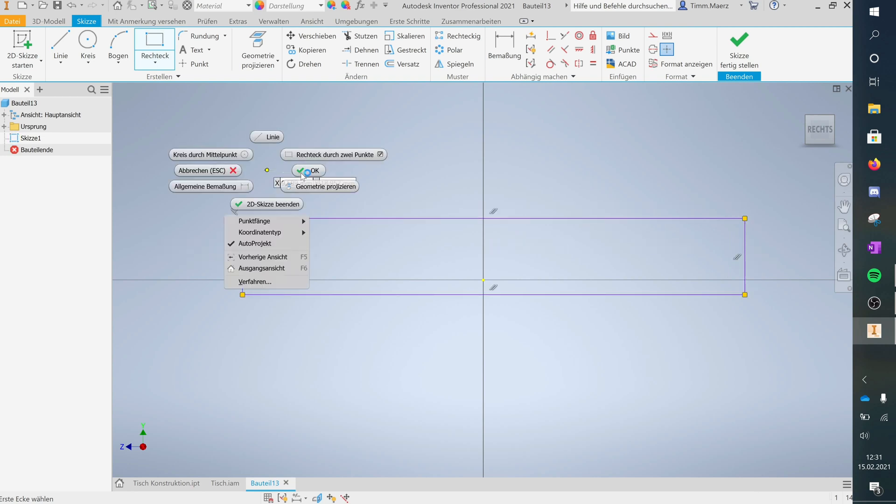
{"action": "left_click", "coordinate": [303, 171]}
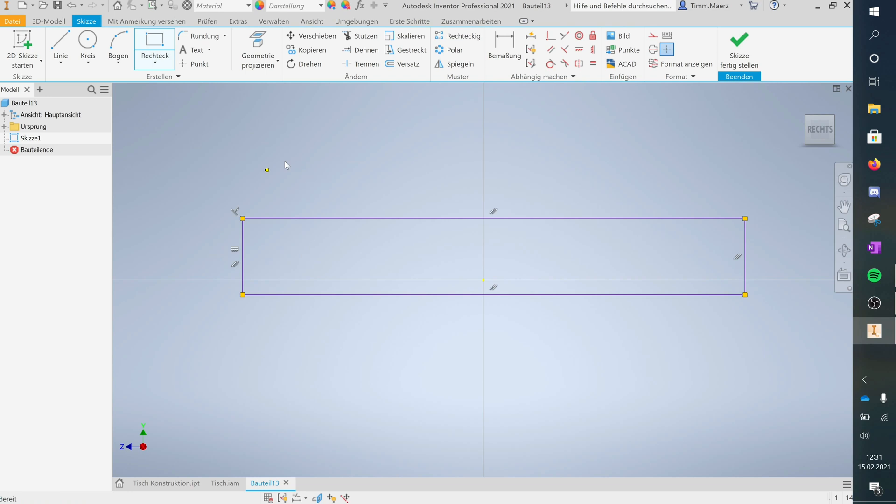
{"action": "left_click", "coordinate": [301, 295]}
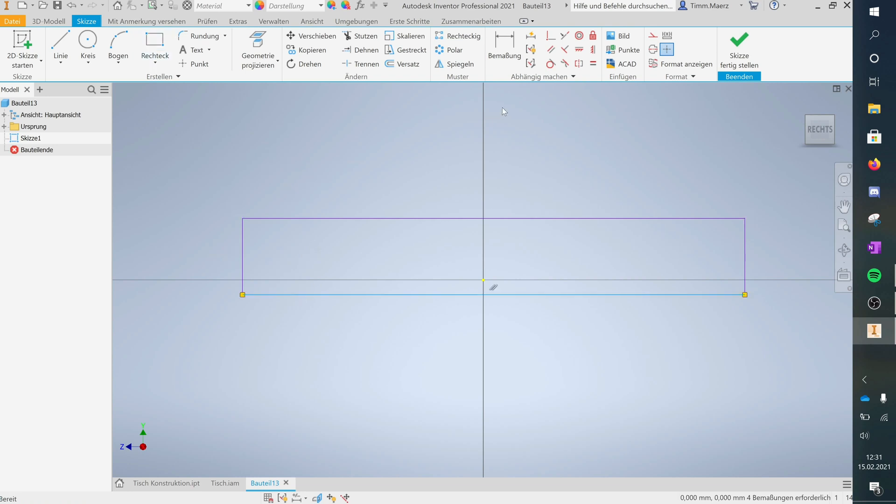
{"action": "left_click", "coordinate": [579, 50]}
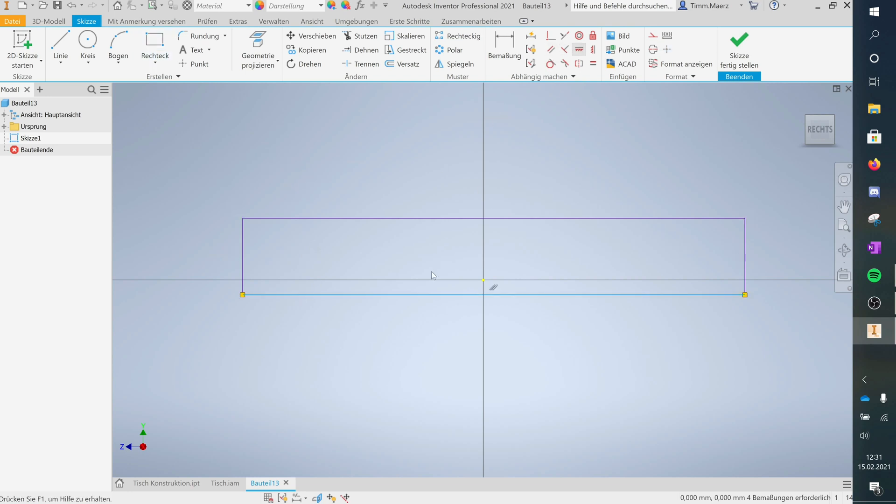
{"action": "left_click", "coordinate": [483, 280]}
{"action": "left_click", "coordinate": [264, 94]}
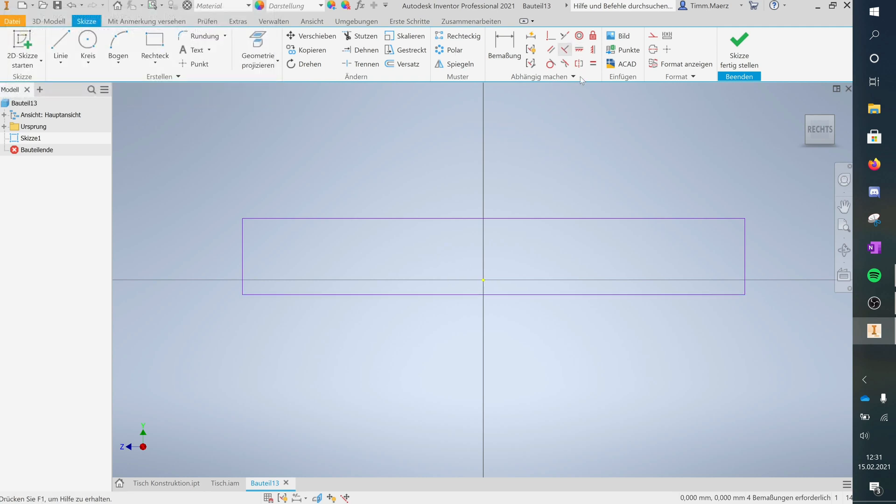
Constrain the midpoint of the rectangle's bottom edge to the sketch origin by aligning the two points horizontally and vertically
{"action": "left_click", "coordinate": [493, 295]}
{"action": "left_click", "coordinate": [484, 280]}
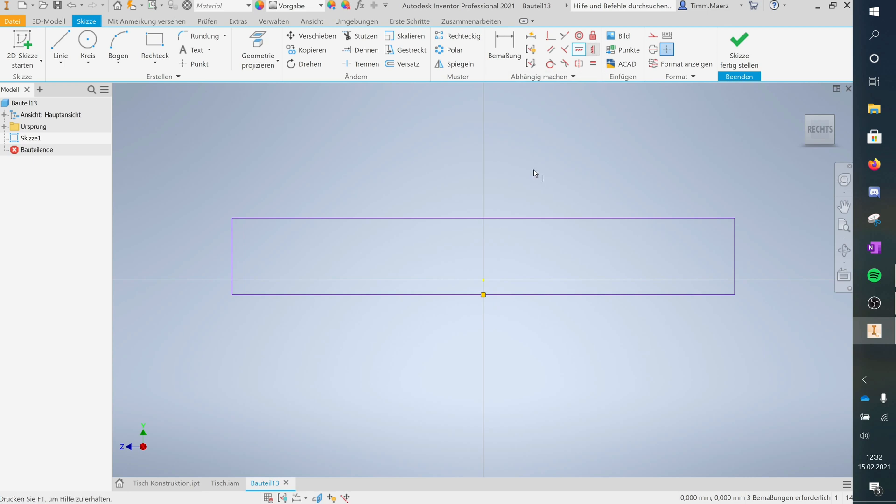
{"action": "left_click", "coordinate": [484, 295]}
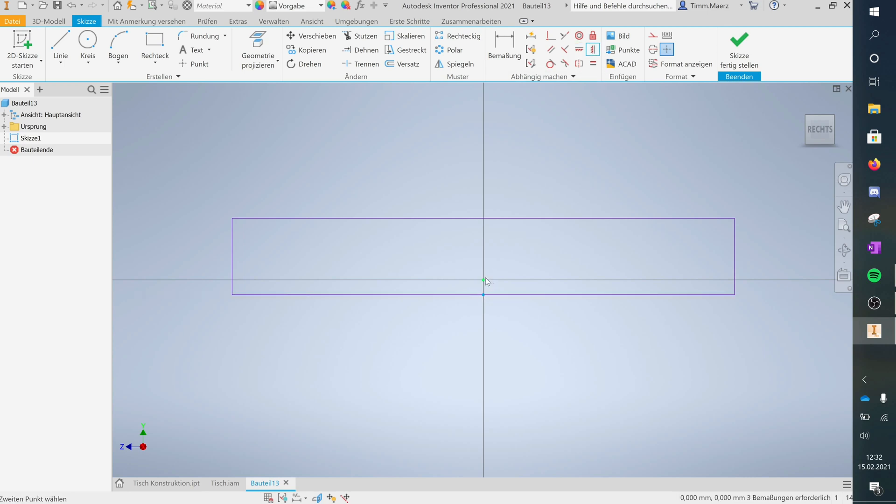
{"action": "left_click", "coordinate": [484, 280]}
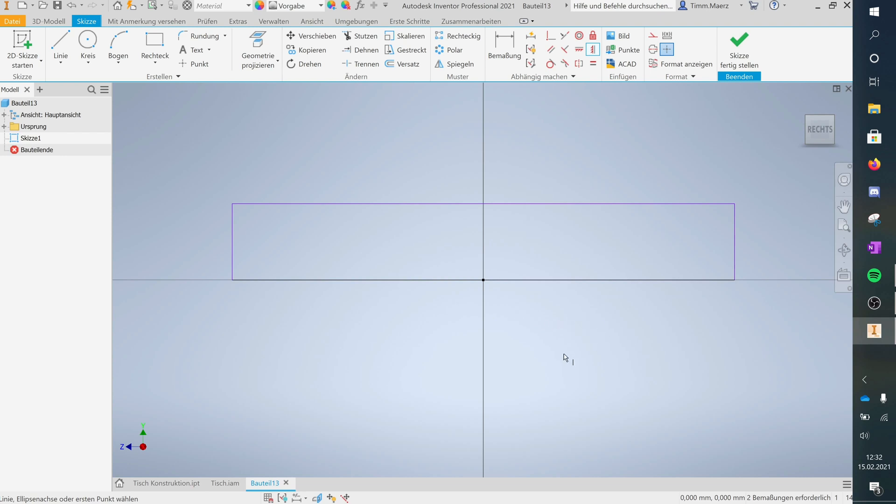
{"action": "key", "text": "Escape"}
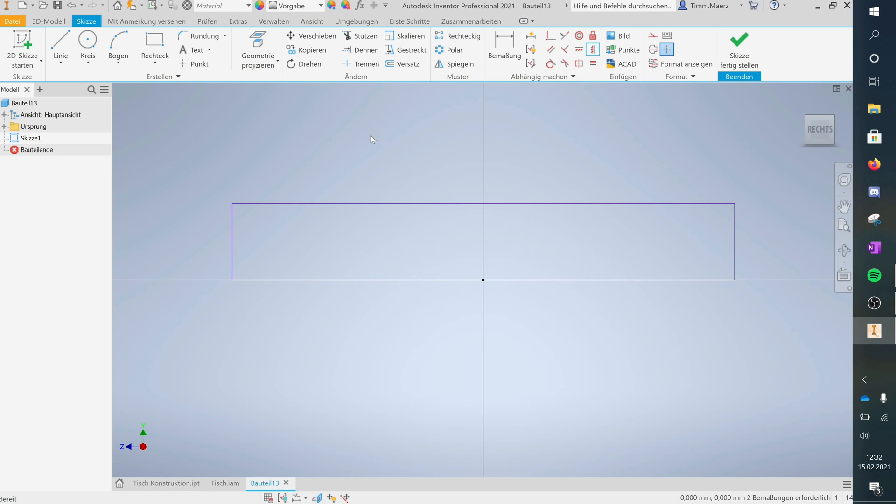
Convert the rectangle's bottom edge into a centreline
{"action": "left_click", "coordinate": [298, 280]}
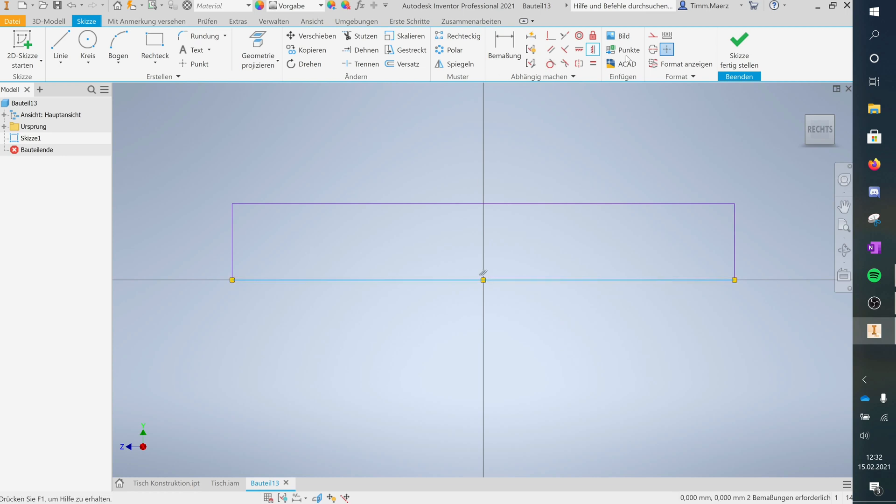
{"action": "left_click", "coordinate": [653, 49]}
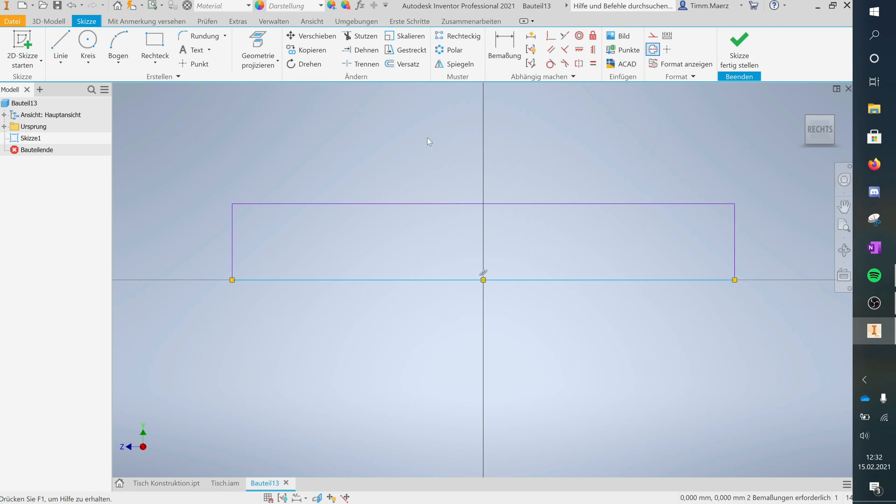
{"action": "left_click", "coordinate": [298, 149]}
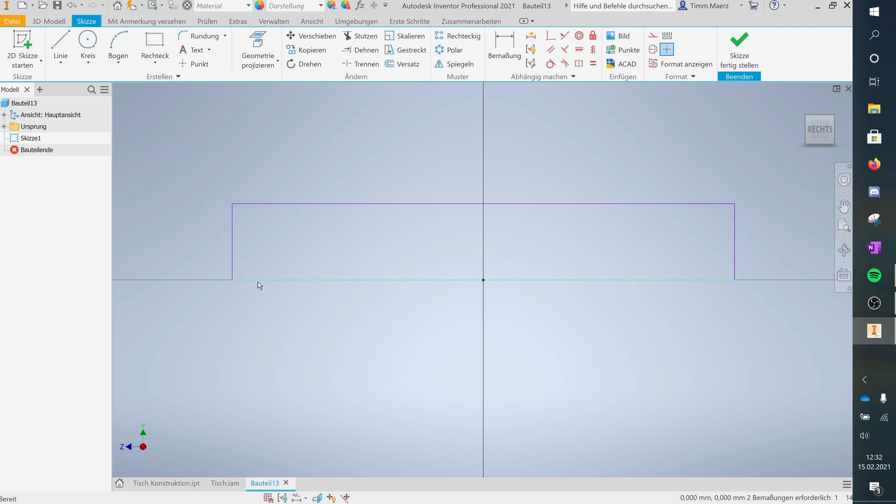
{"action": "left_click", "coordinate": [239, 280]}
{"action": "left_click", "coordinate": [187, 243]}
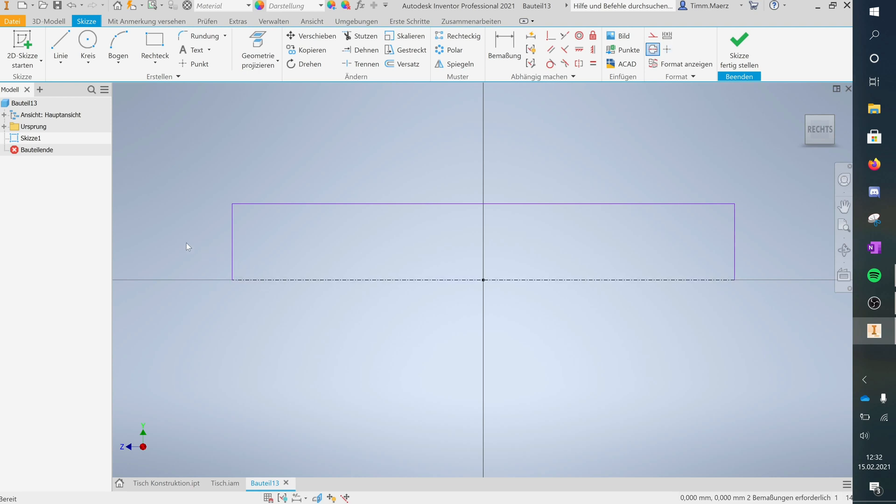
Draw a step outward from the rectangle's left edge: a horizontal line about 7.6 mm long, then a vertical line down to the horizontal axis
{"action": "left_click", "coordinate": [61, 47]}
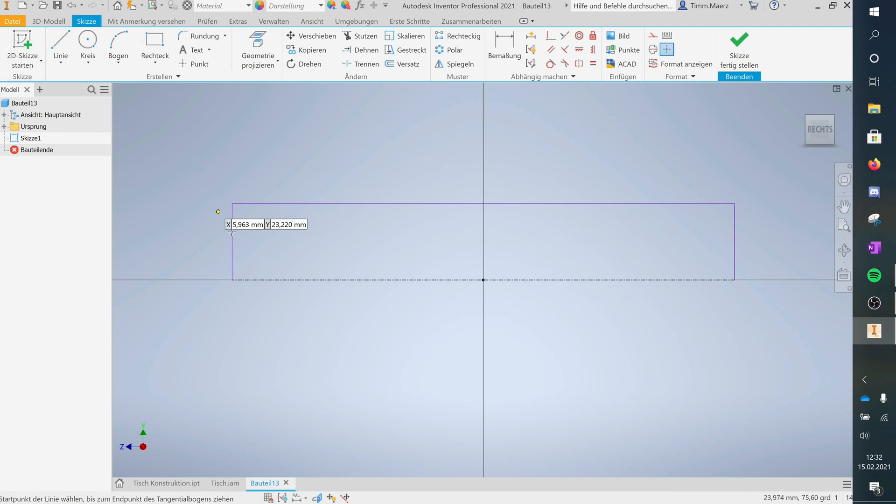
{"action": "left_click", "coordinate": [144, 232]}
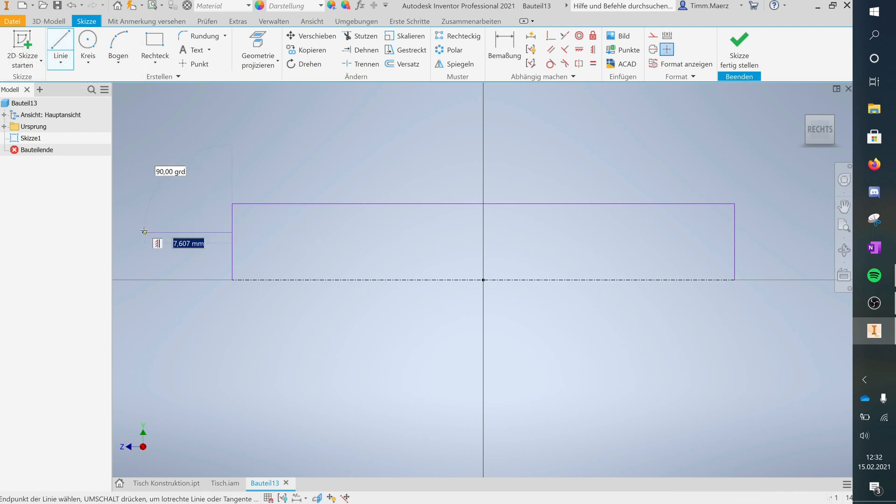
{"action": "left_click", "coordinate": [145, 279]}
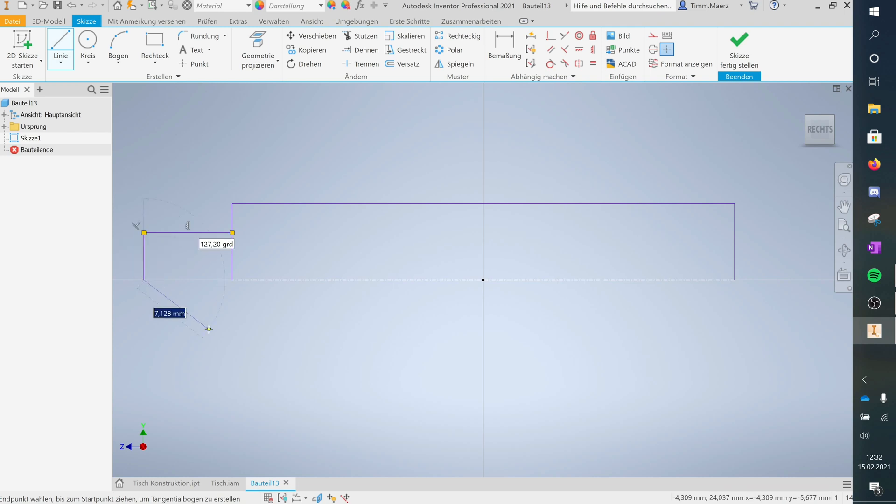
{"action": "key", "text": "Escape"}
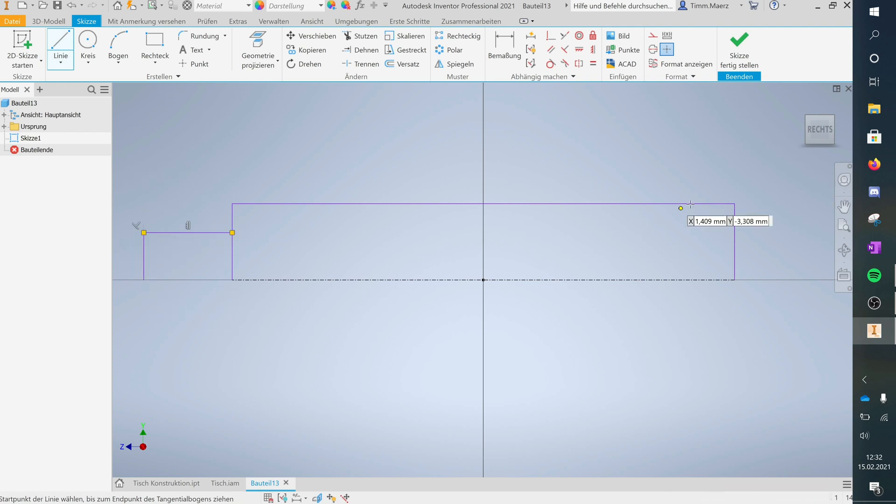
Draw a step outward from the rectangle's right edge at the left step's height, ending in a vertical line about 4.5 mm long
{"action": "left_click", "coordinate": [735, 232]}
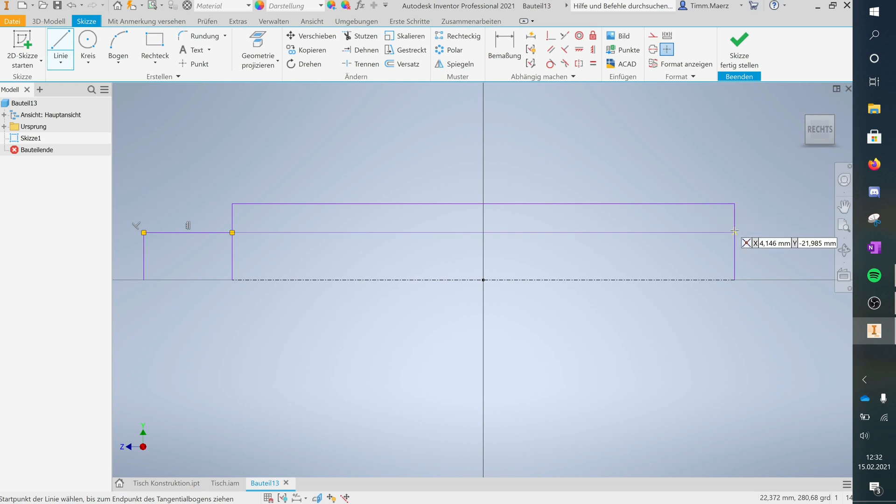
{"action": "left_click", "coordinate": [801, 233]}
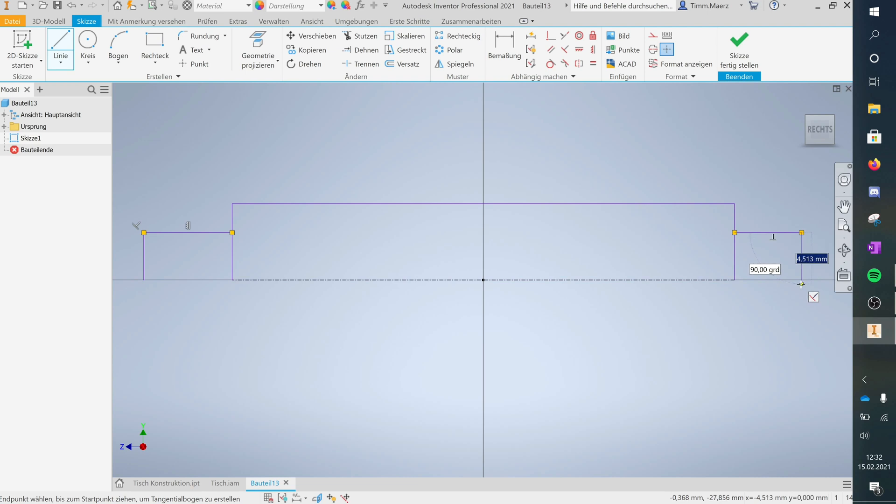
{"action": "left_click", "coordinate": [800, 284]}
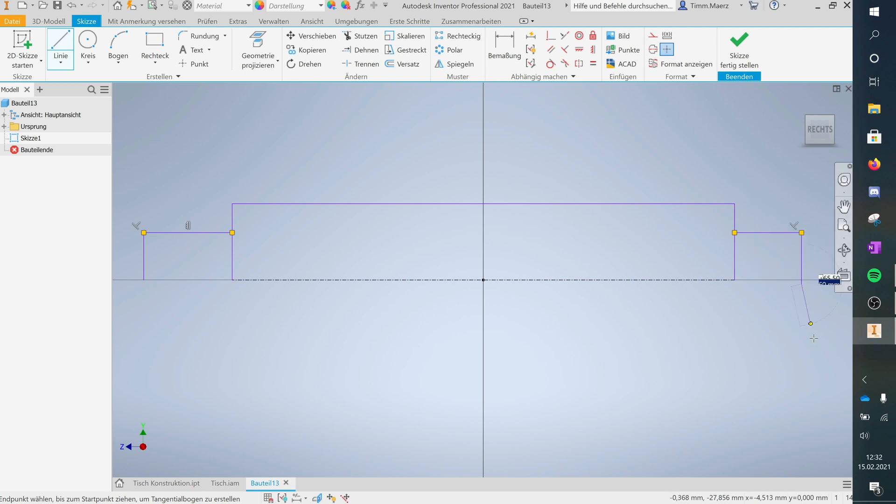
{"action": "key", "text": "Escape"}
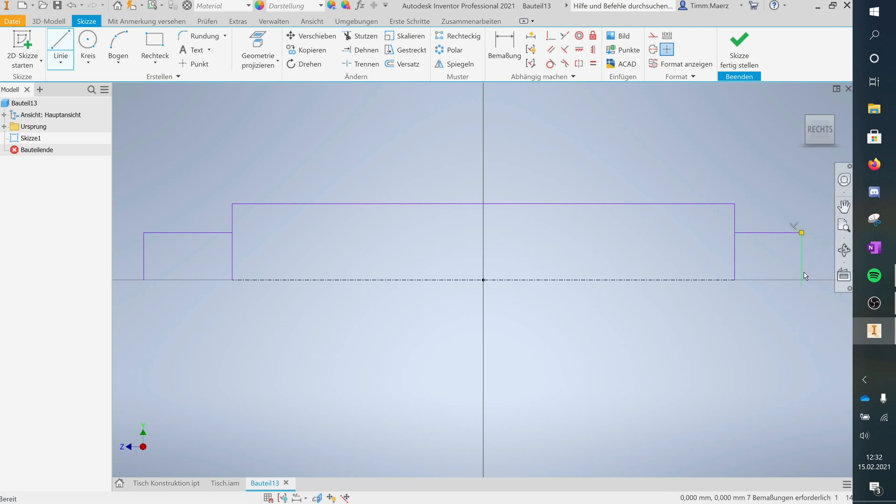
Extend the centreline in both directions to the outer vertical edges of the left and right steps
{"action": "scroll", "coordinate": [803, 275], "scroll_direction": "up", "scroll_amount": 2}
{"action": "scroll", "coordinate": [802, 275], "scroll_direction": "down", "scroll_amount": 5}
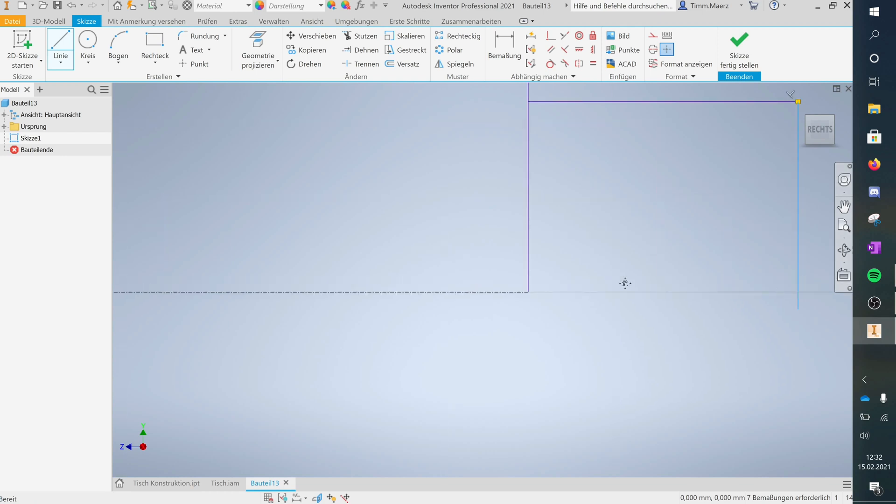
{"action": "middle_click_drag", "start_coordinate": [625, 283], "coordinate": [392, 237]}
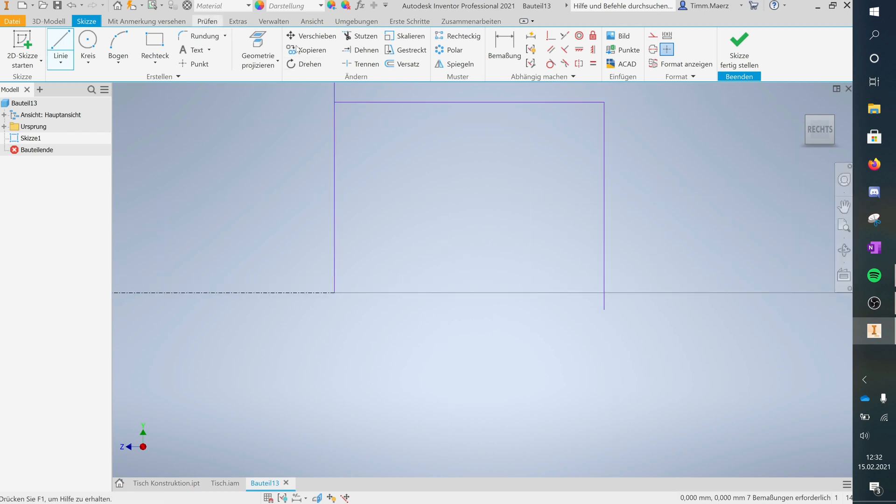
{"action": "left_click", "coordinate": [363, 51]}
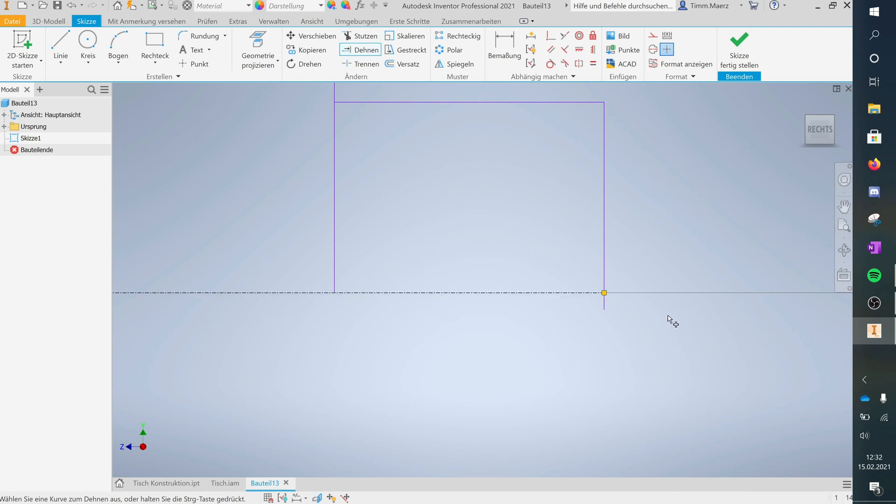
{"action": "scroll", "coordinate": [672, 321], "scroll_direction": "up", "scroll_amount": 5}
{"action": "scroll", "coordinate": [672, 321], "scroll_direction": "up", "scroll_amount": 5}
{"action": "scroll", "coordinate": [483, 314], "scroll_direction": "down", "scroll_amount": 3}
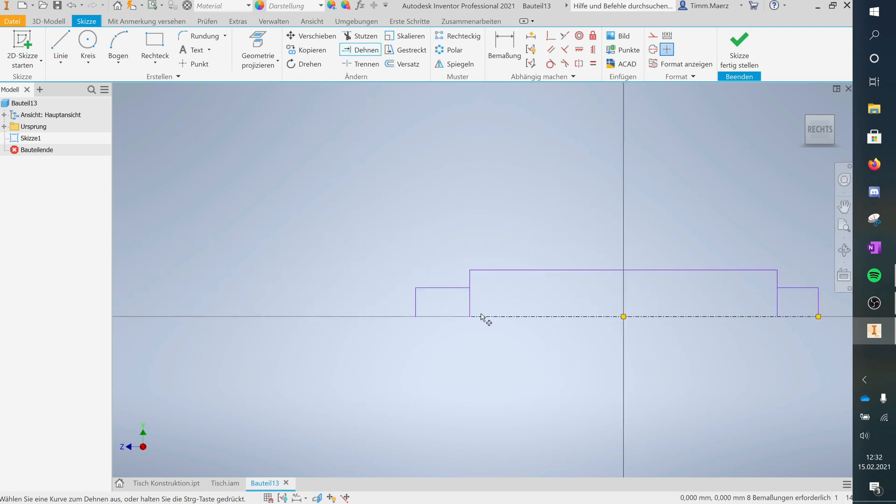
{"action": "left_click", "coordinate": [452, 349]}
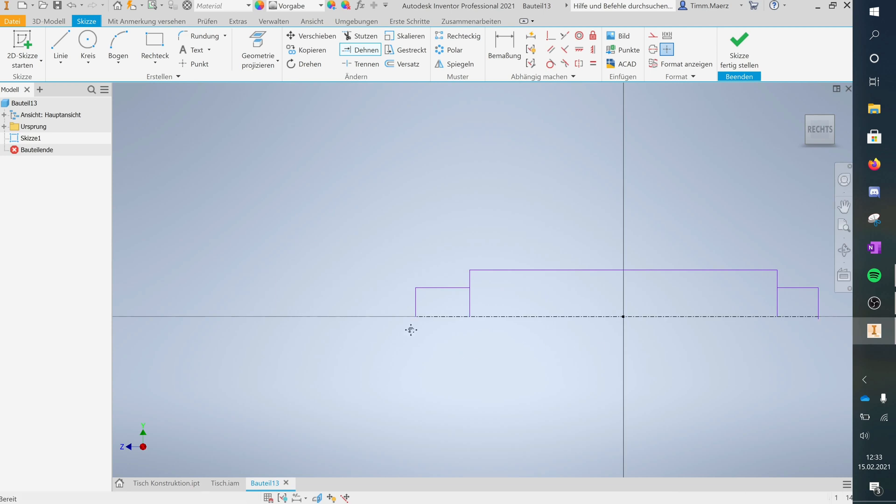
{"action": "scroll", "coordinate": [579, 304], "scroll_direction": "up", "scroll_amount": 4}
{"action": "key", "text": "Escape"}
Trim the piece of the right step's outer vertical line that overshoots below the centreline
{"action": "scroll", "coordinate": [656, 305], "scroll_direction": "down", "scroll_amount": 8}
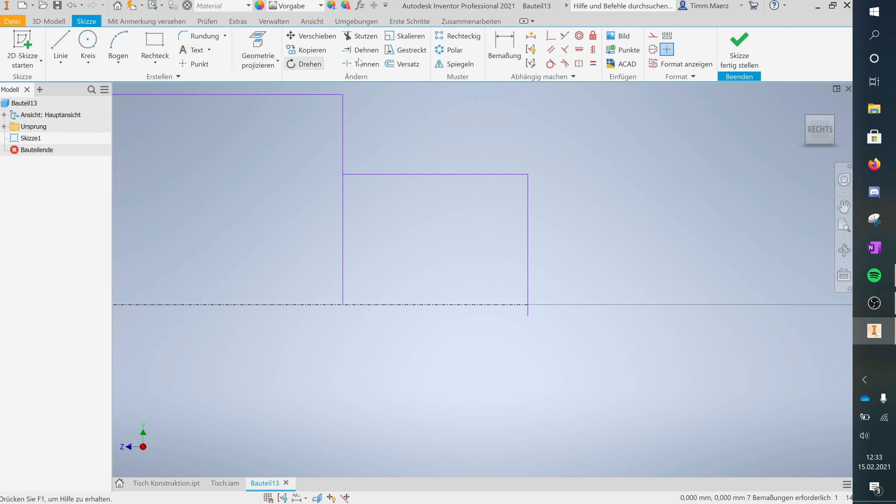
{"action": "left_click", "coordinate": [528, 315]}
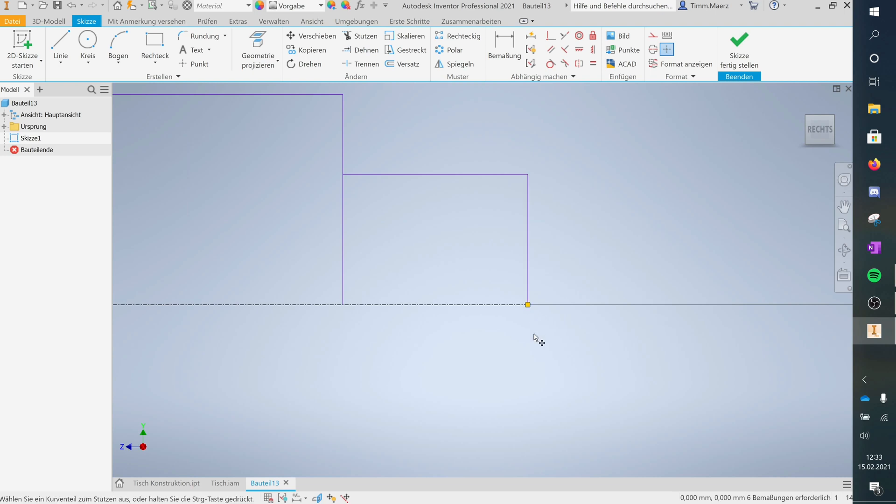
{"action": "mouse_move", "coordinate": [546, 334]}
{"action": "right_mouse_down"}
{"action": "mouse_move", "coordinate": [614, 345]}
{"action": "mouse_move", "coordinate": [609, 340]}
{"action": "right_mouse_up"}
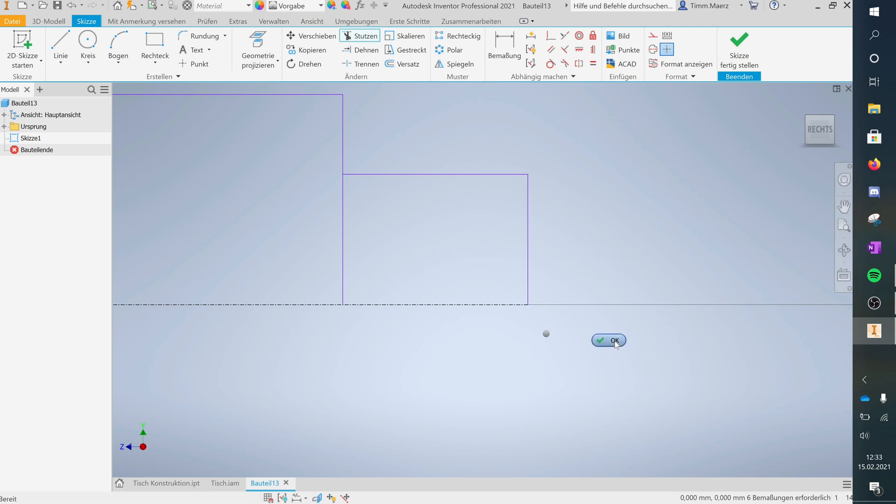
Dimension the right step's diameter from its upper edge to the centreline and set it to 25 mm
{"action": "left_click", "coordinate": [494, 55]}
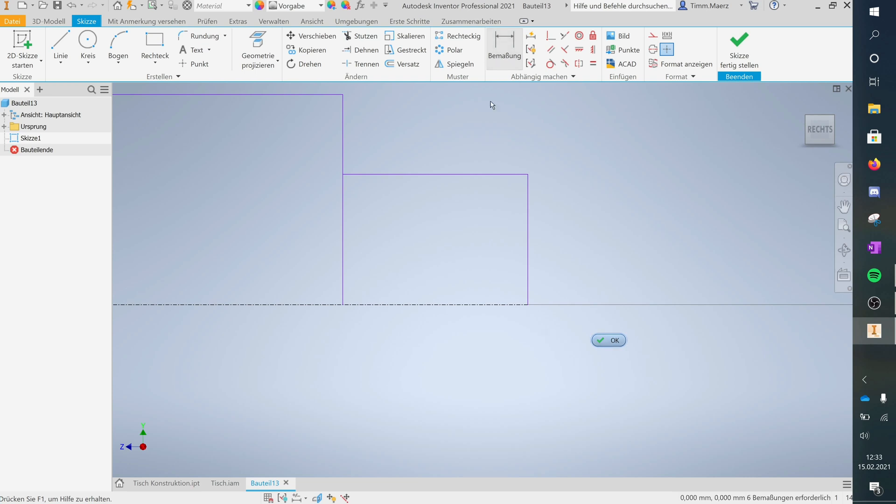
{"action": "left_click", "coordinate": [451, 304]}
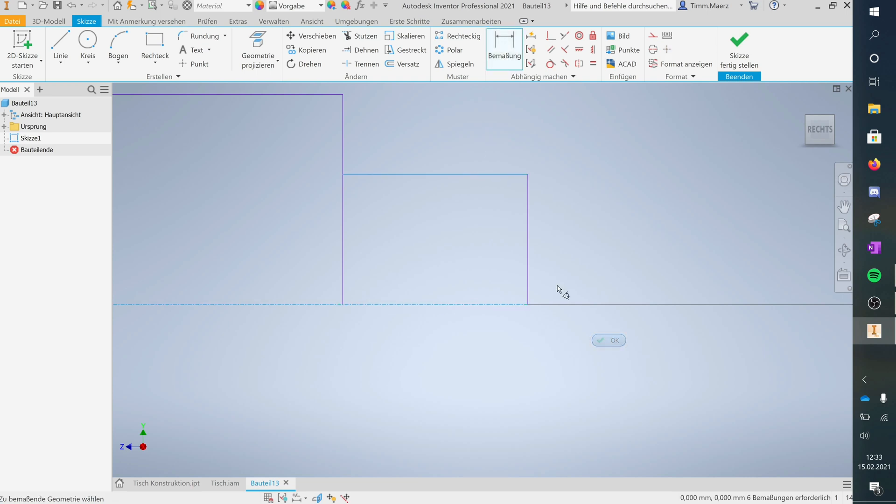
{"action": "left_click", "coordinate": [598, 285]}
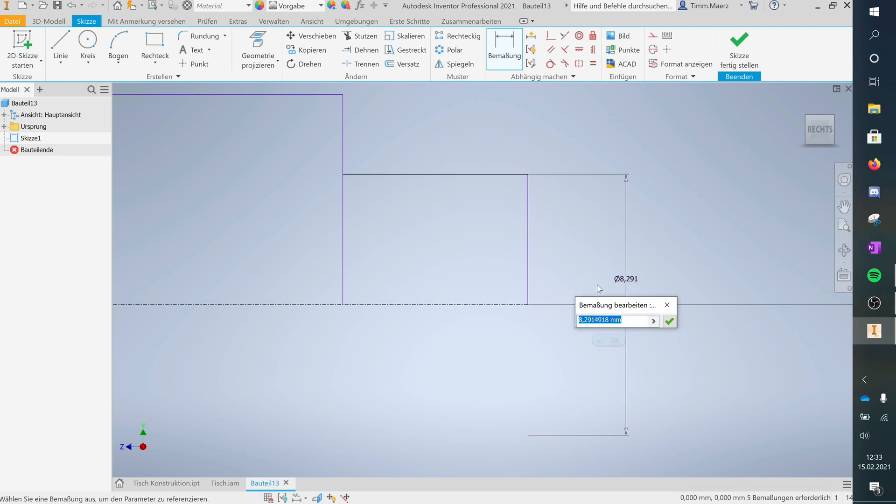
{"action": "type", "text": "25"}
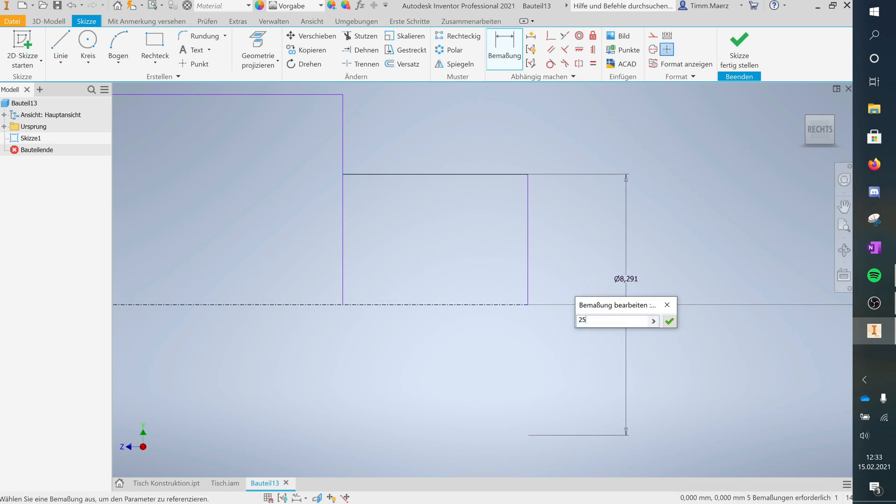
{"action": "type", "text": "mm"}
{"action": "key", "text": "Return"}
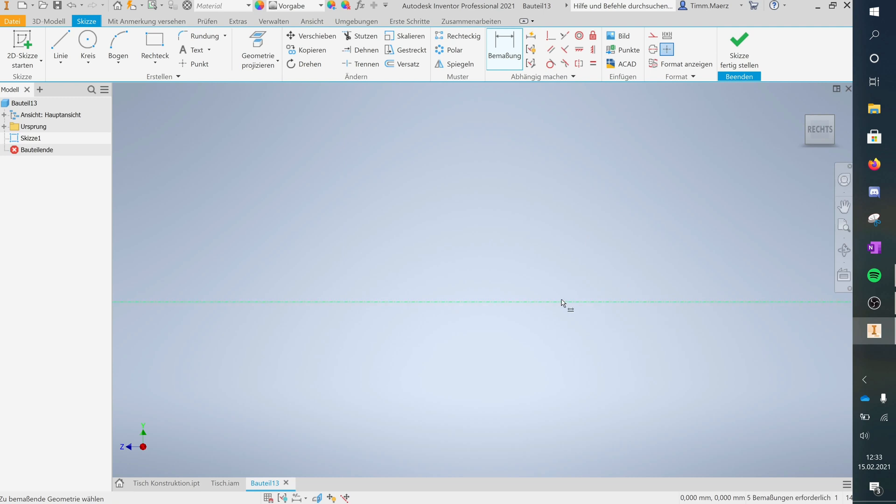
Dimension the middle section's diameter from its upper edge to the centreline and set it to 50 mm
{"action": "key", "text": "Home"}
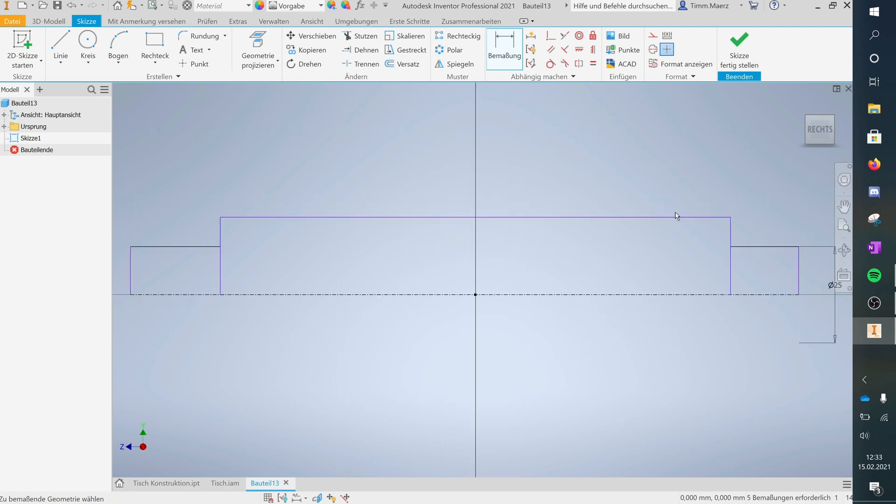
{"action": "left_click", "coordinate": [677, 218]}
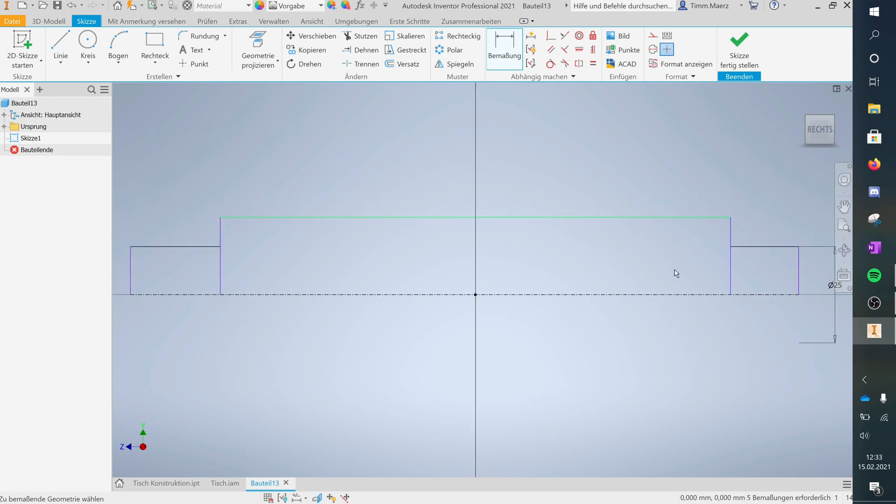
{"action": "left_click", "coordinate": [674, 296]}
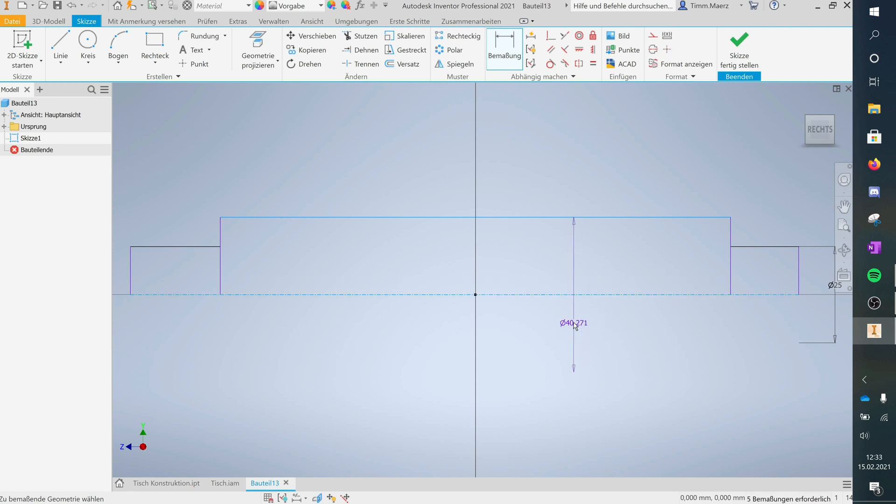
{"action": "left_click", "coordinate": [568, 325]}
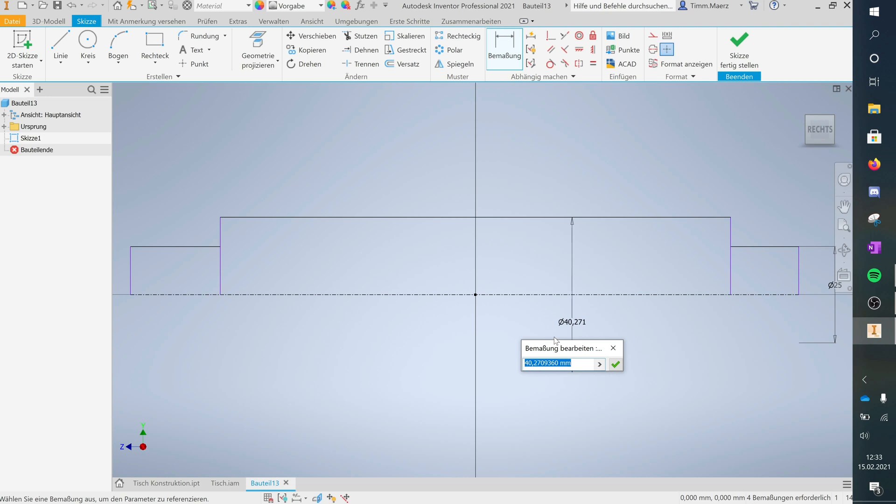
{"action": "type", "text": "50mm"}
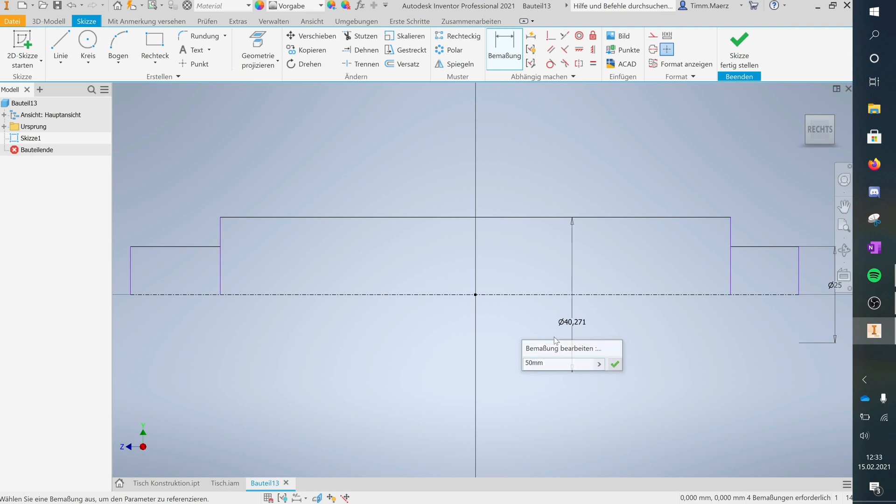
{"action": "key", "text": "Return"}
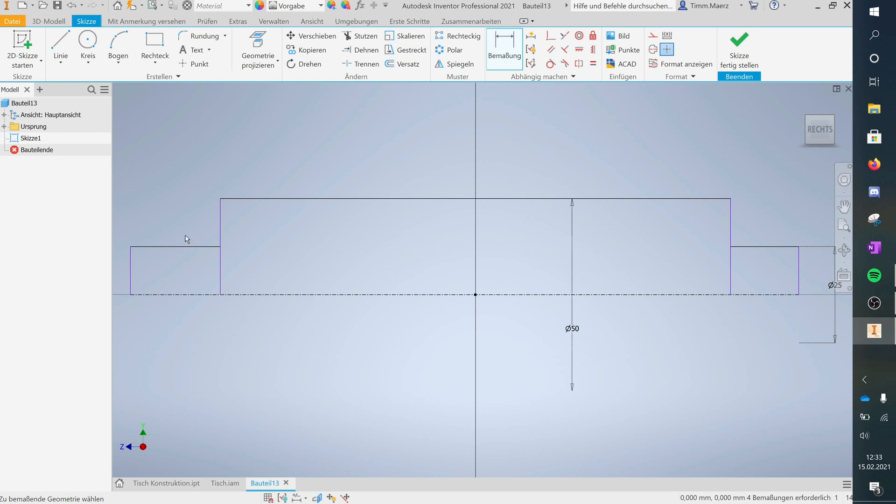
Dimension the left step's diameter between its upper edge and the centreline
{"action": "left_click", "coordinate": [182, 294]}
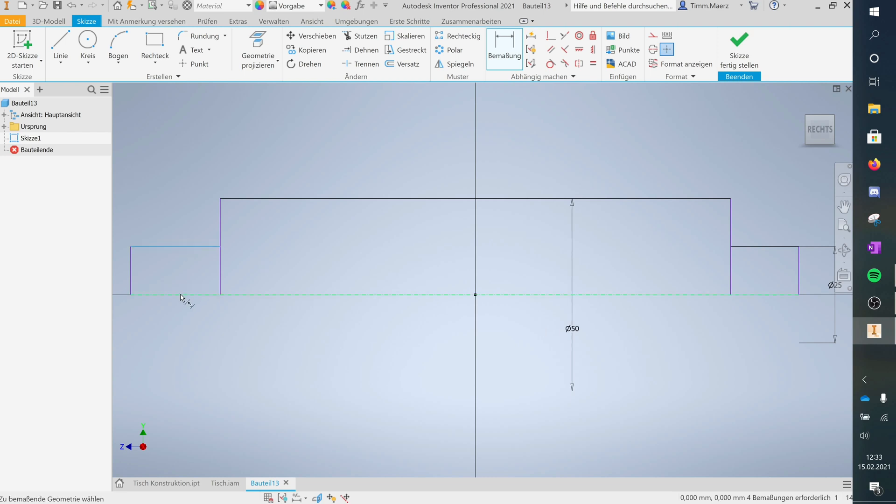